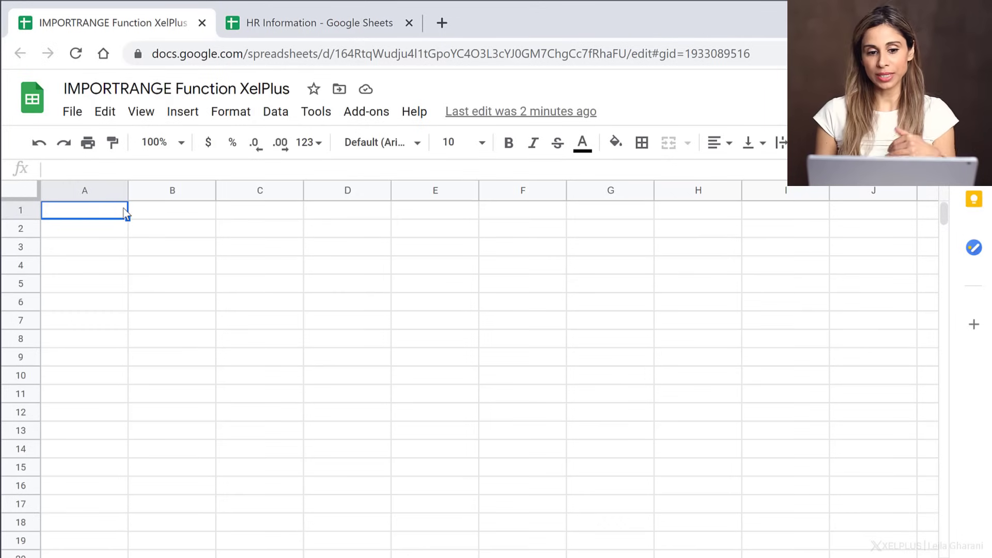
# - Browse the HR 2020 and HR 2010 sheets in HR Information, then go back to the IMPORTRANGE Function XelPlus file
pyautogui.click(312, 27)
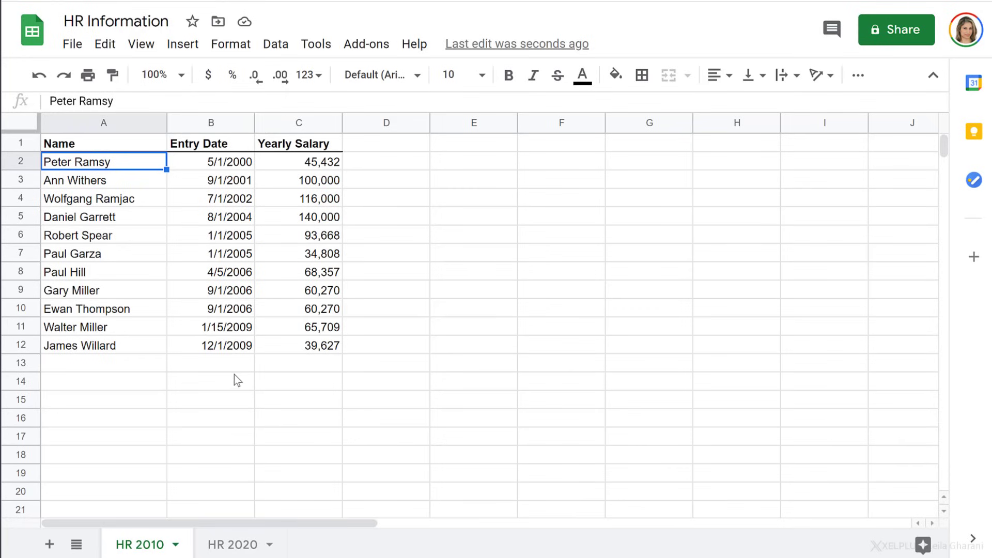
pyautogui.click(233, 546)
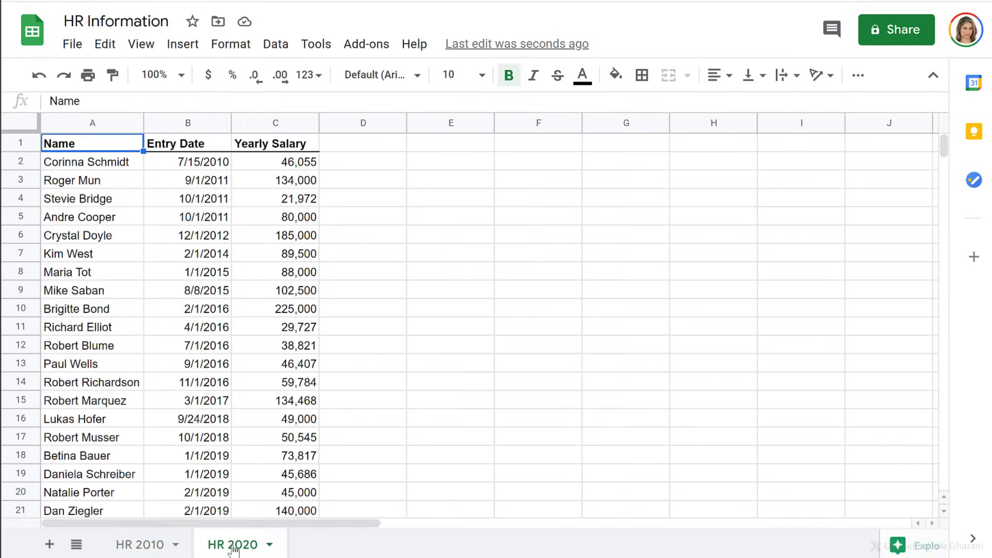
pyautogui.scroll(-4, 212, 427)
pyautogui.scroll(4, 213, 427)
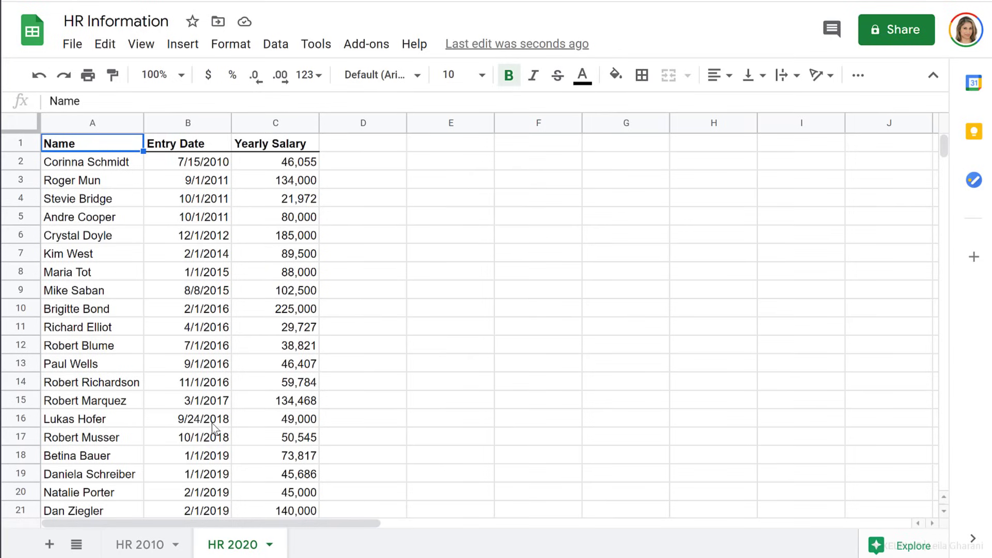
pyautogui.click(144, 545)
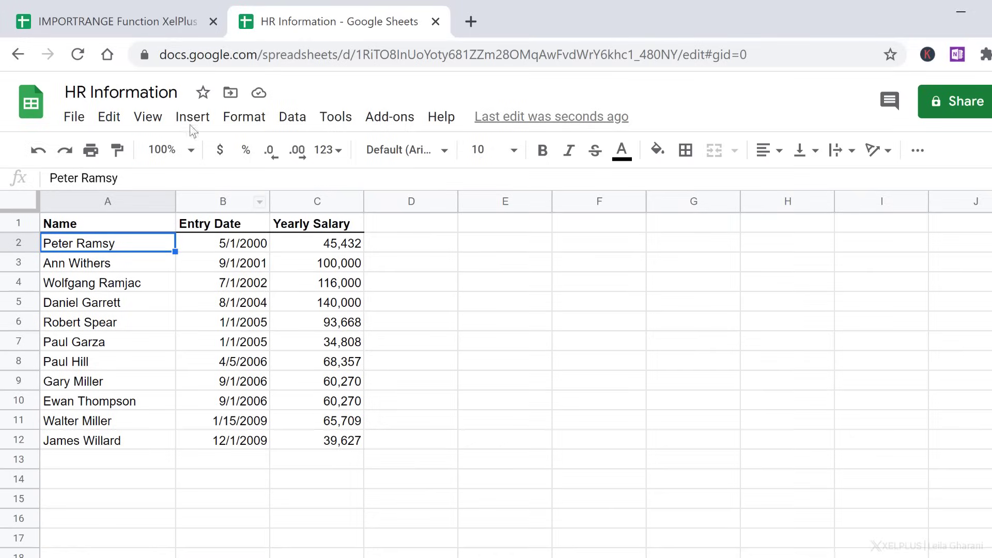
pyautogui.click(129, 20)
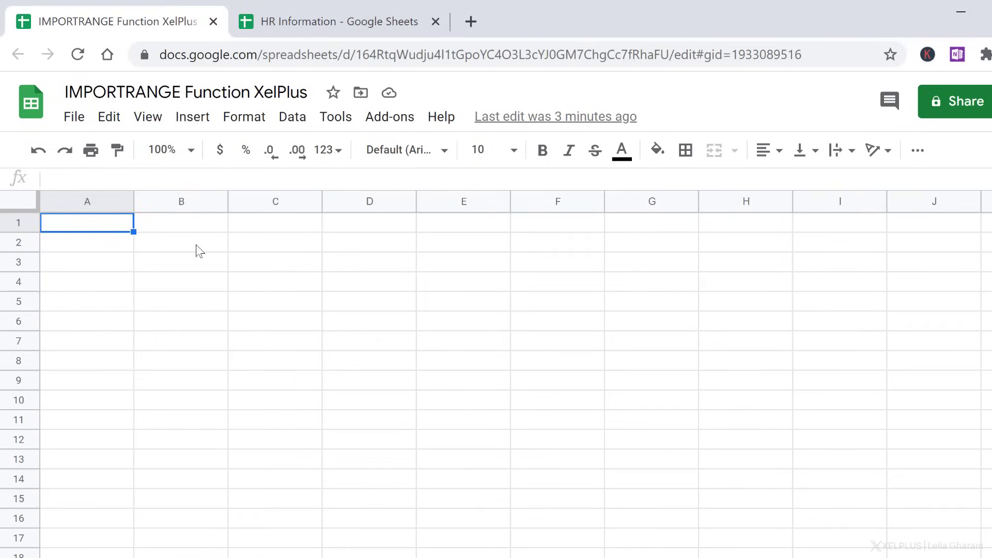
# - Copy the HR Information URL up to just before '/edit', then return to the destination spreadsheet
pyautogui.click(310, 24)
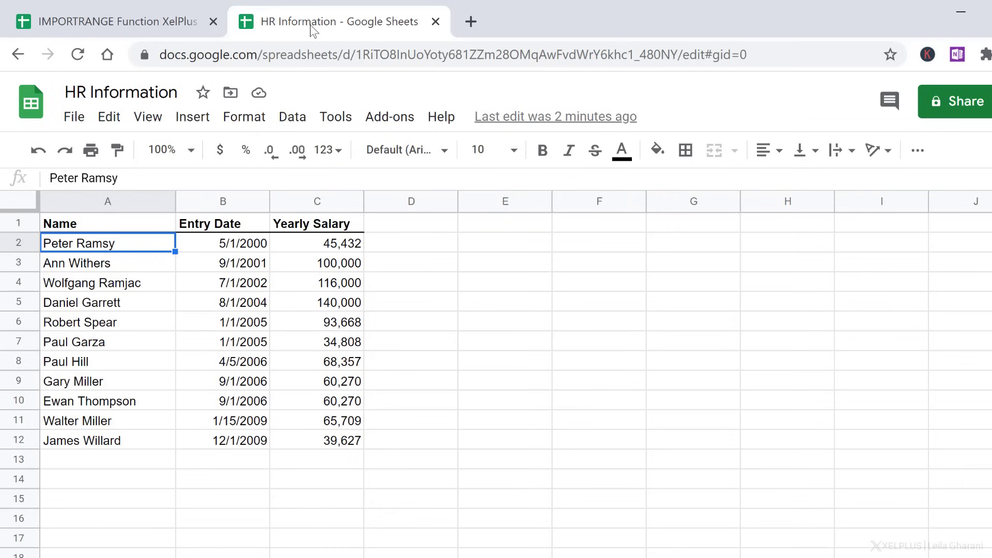
pyautogui.click(699, 57)
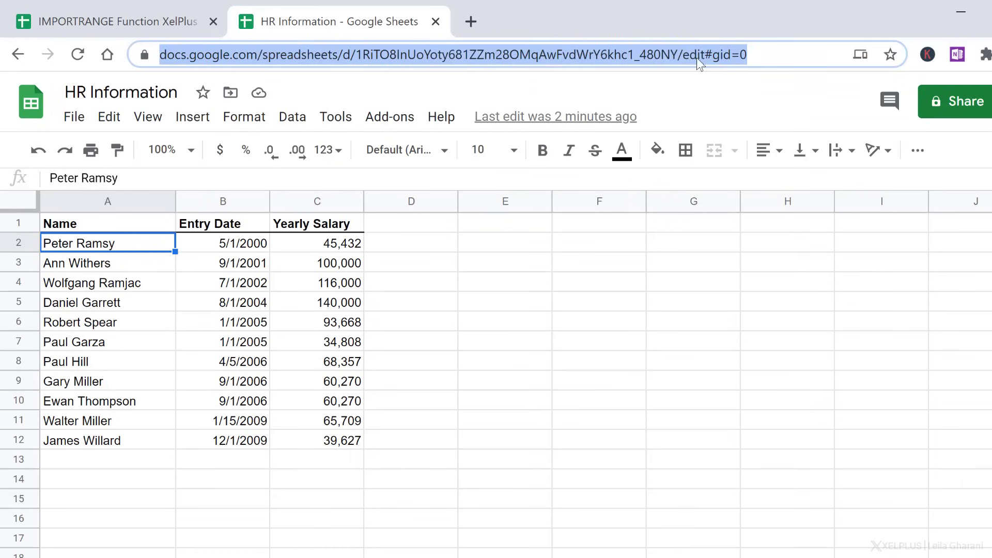
pyautogui.click(683, 56)
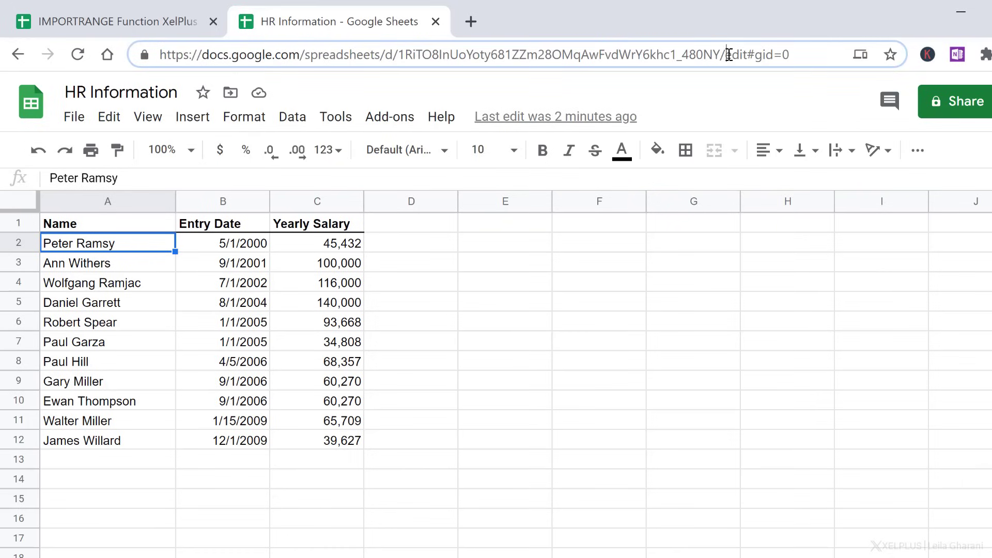
pyautogui.moveTo(729, 54); pyautogui.dragTo(159, 56)
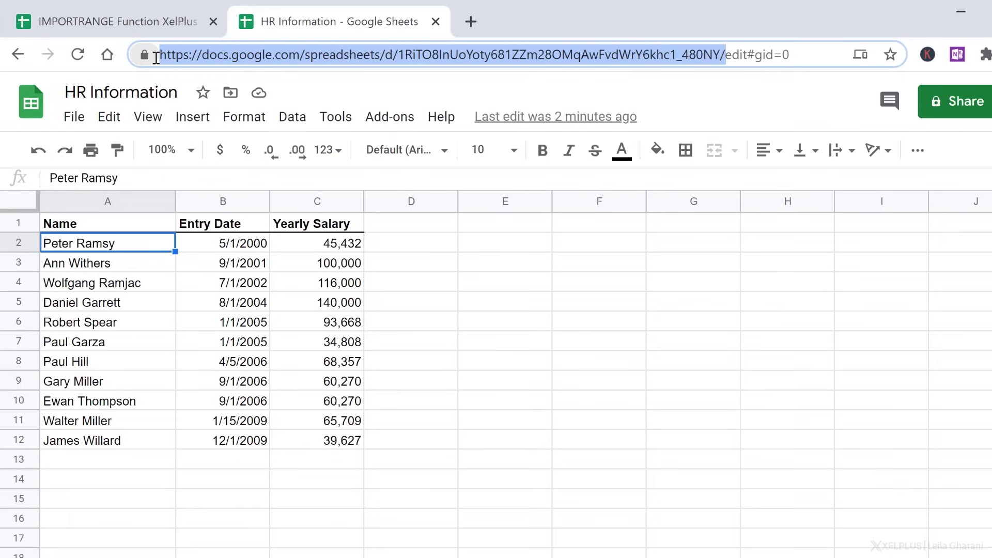
pyautogui.hotkey('ctrl', 'c')
pyautogui.click(165, 27)
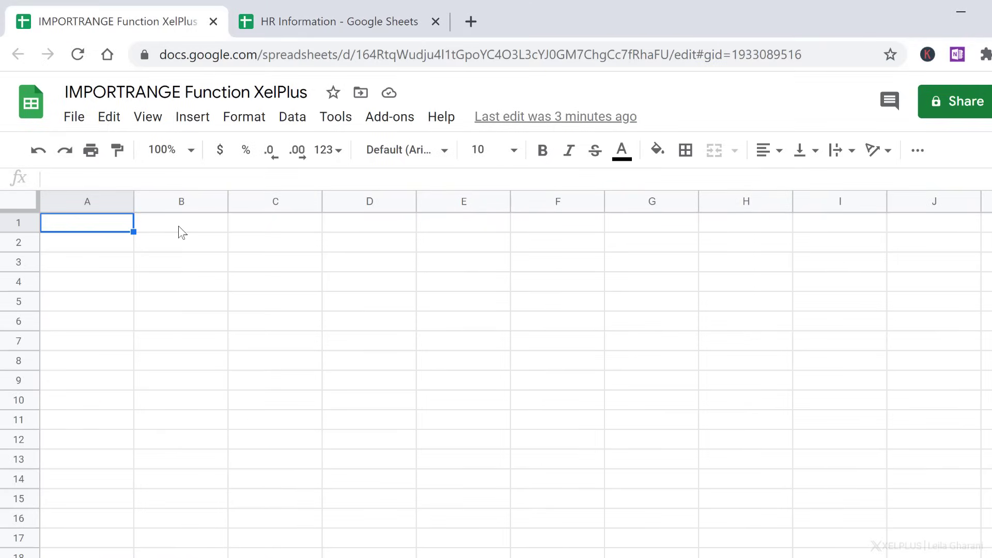
# - In A1, write =IMPORTRANGE with the pasted HR Information URL in quotes and range "A1:D10"
pyautogui.write('=imp')
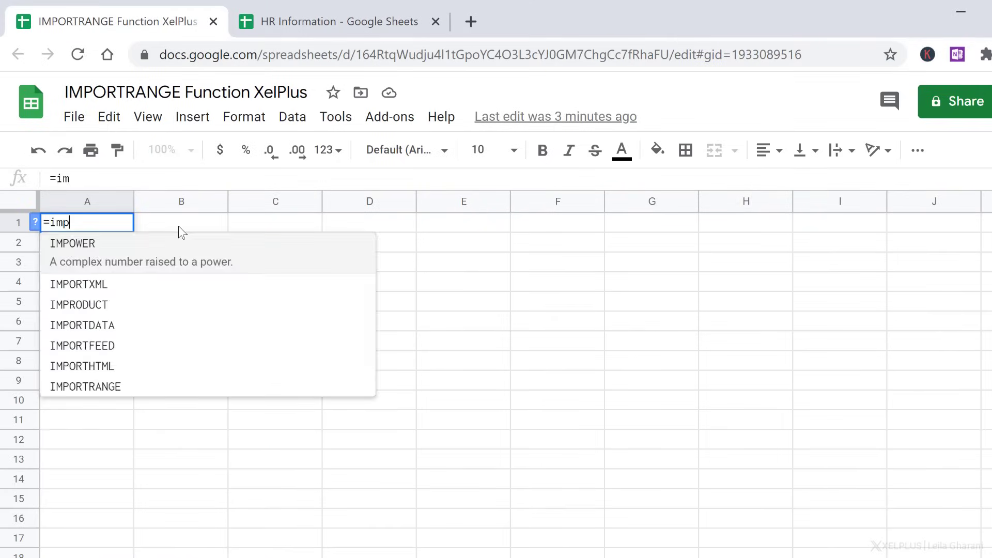
pyautogui.write('ortr')
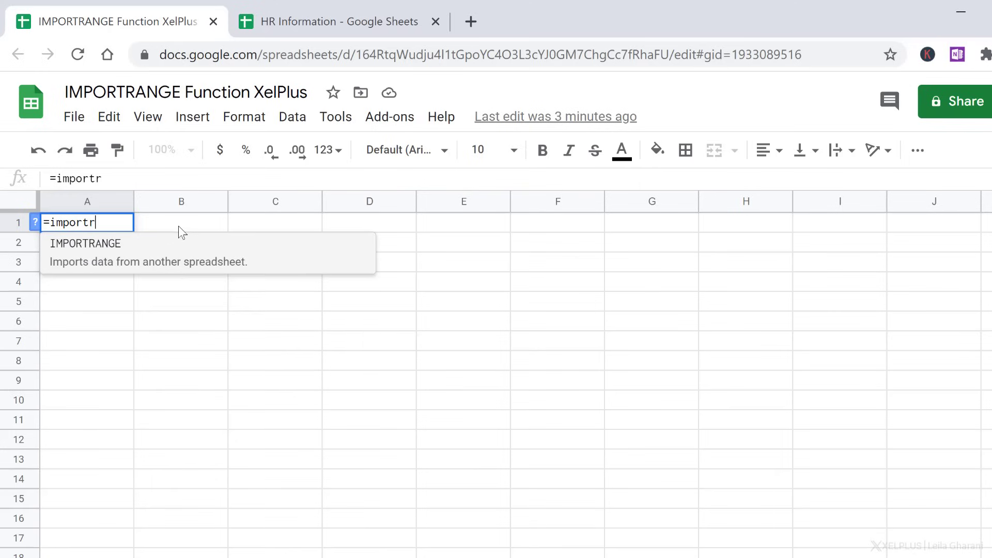
pyautogui.press('Tab')
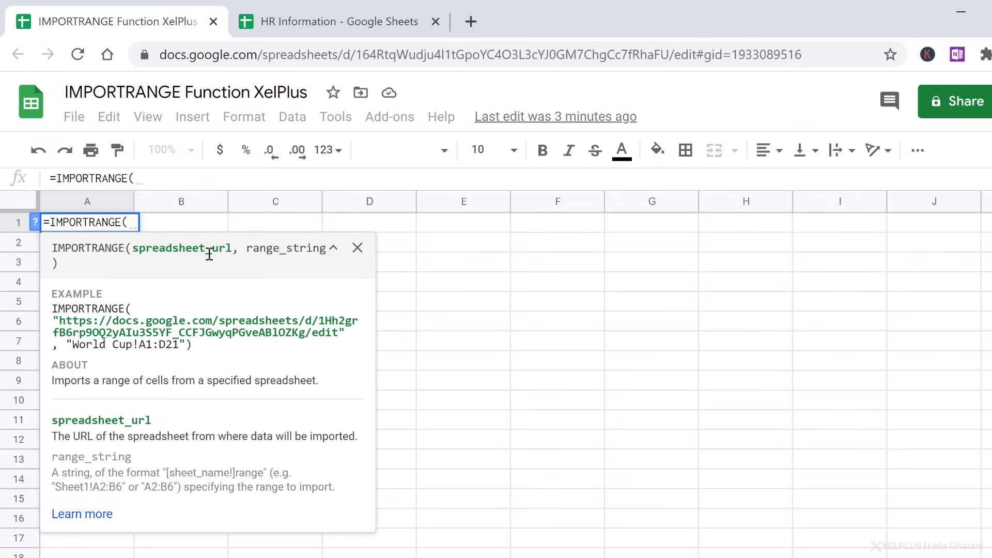
pyautogui.write('"')
pyautogui.hotkey('ctrl', 'v')
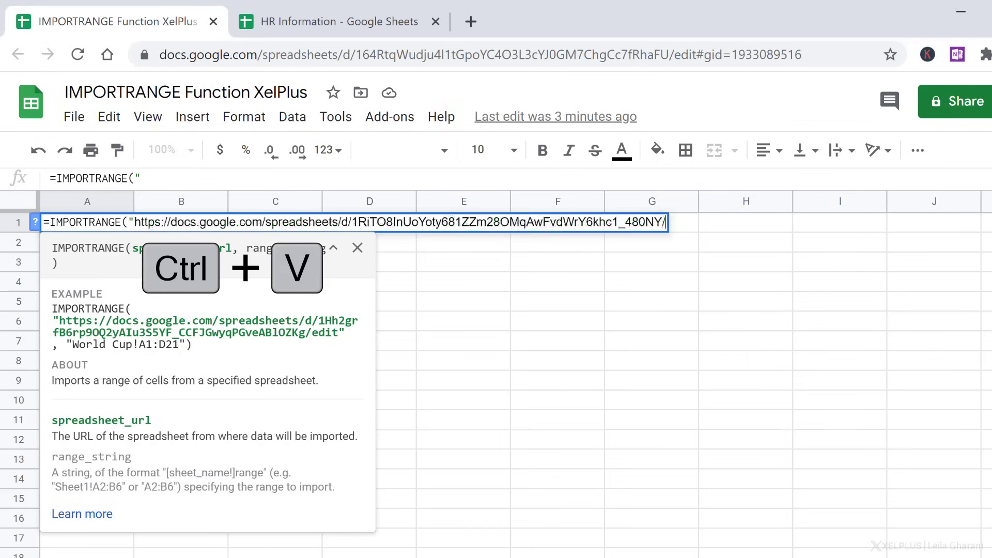
pyautogui.write('"')
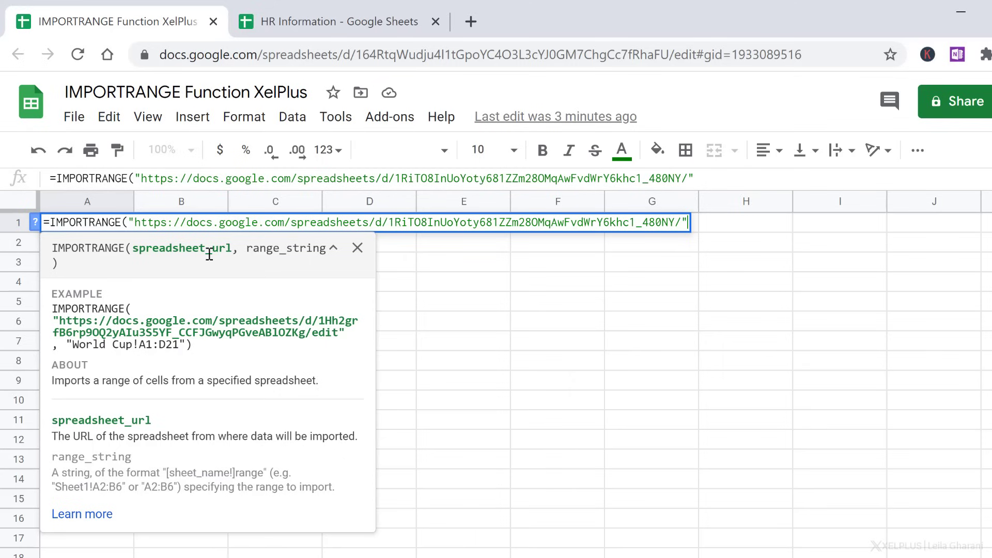
pyautogui.write(',')
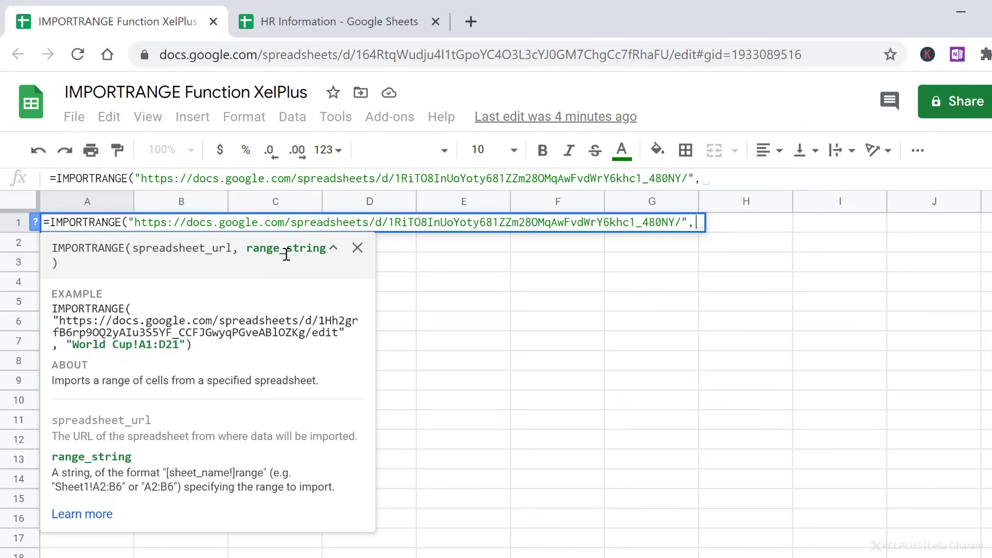
pyautogui.write('"A1:')
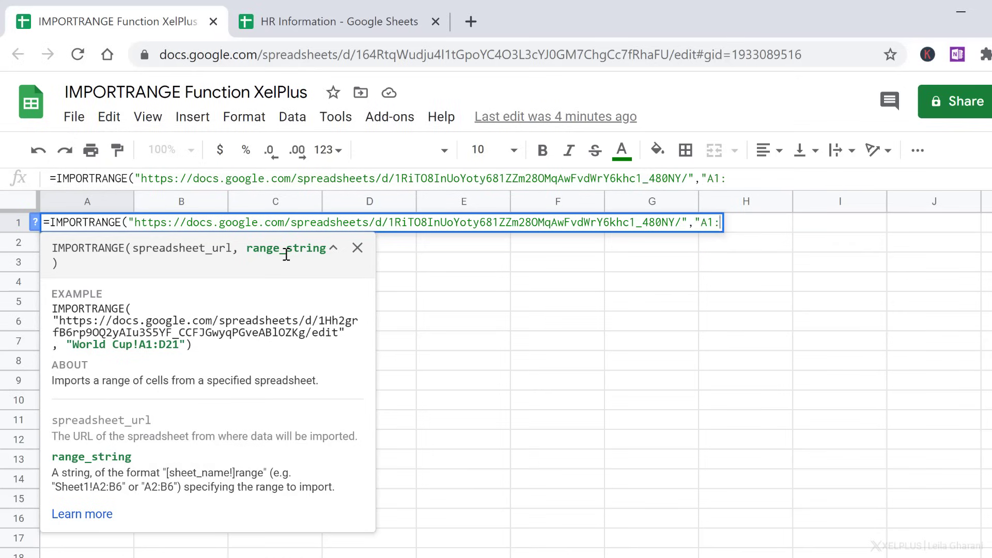
pyautogui.write('D10')
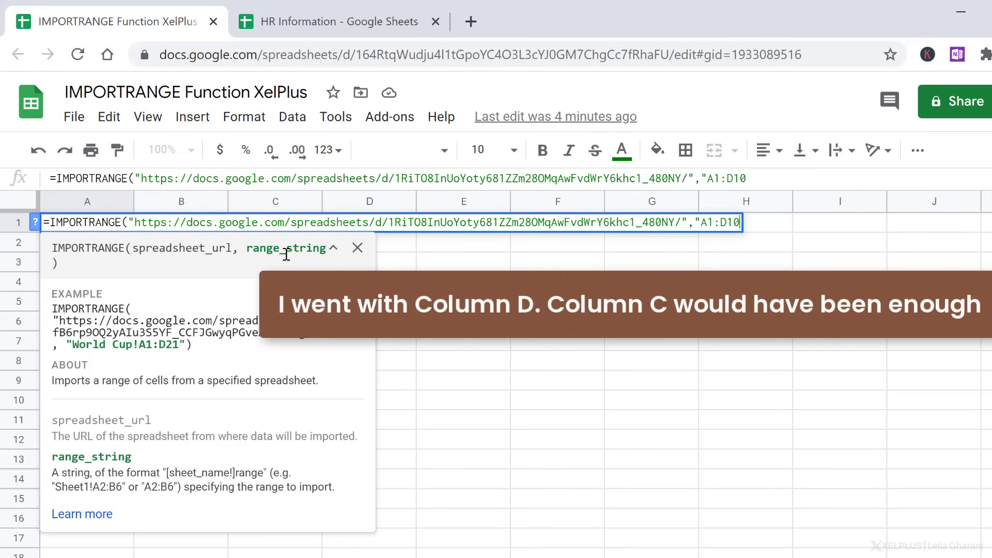
pyautogui.write('")')
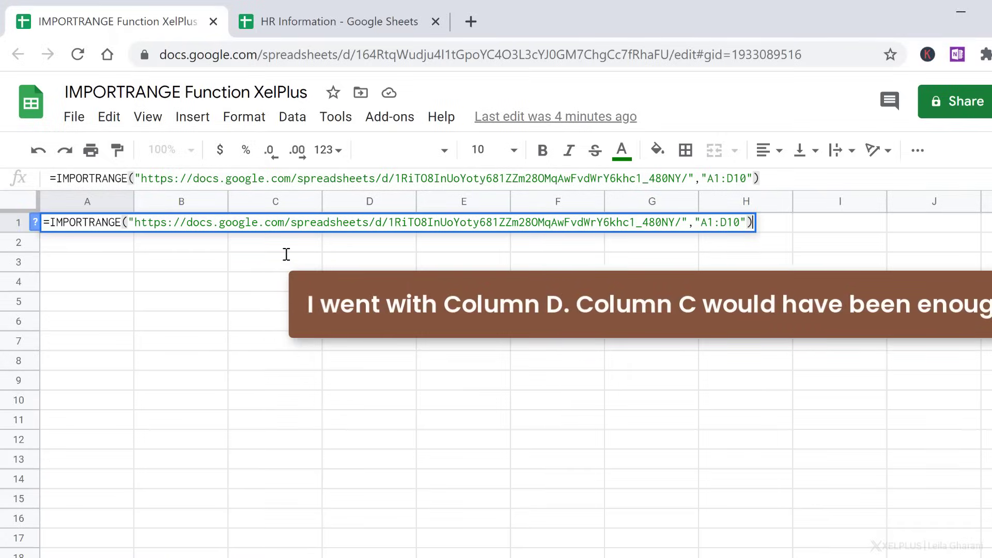
# - Commit the A1 import and allow access so names, entry dates and salaries fill A1:C10
pyautogui.press('Return')
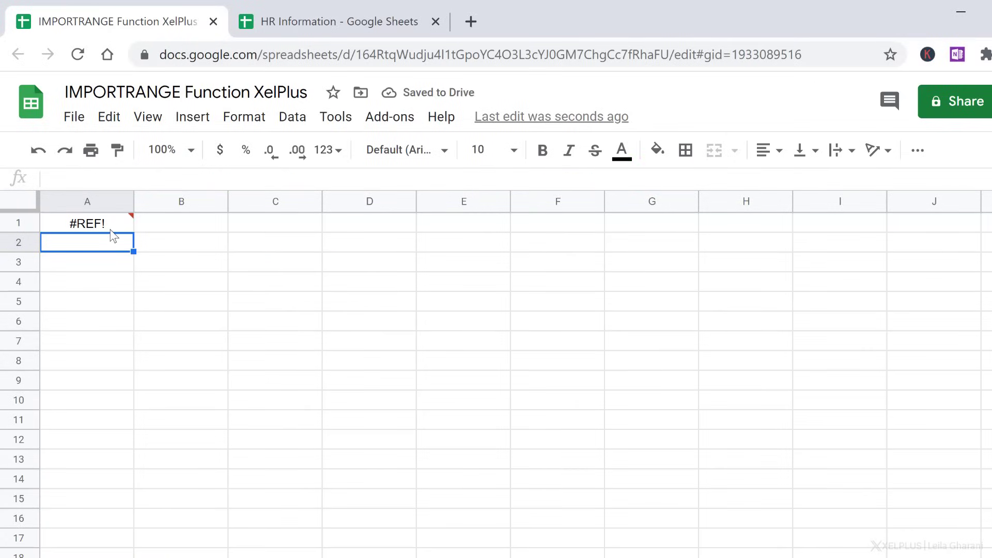
pyautogui.moveTo(113, 235)
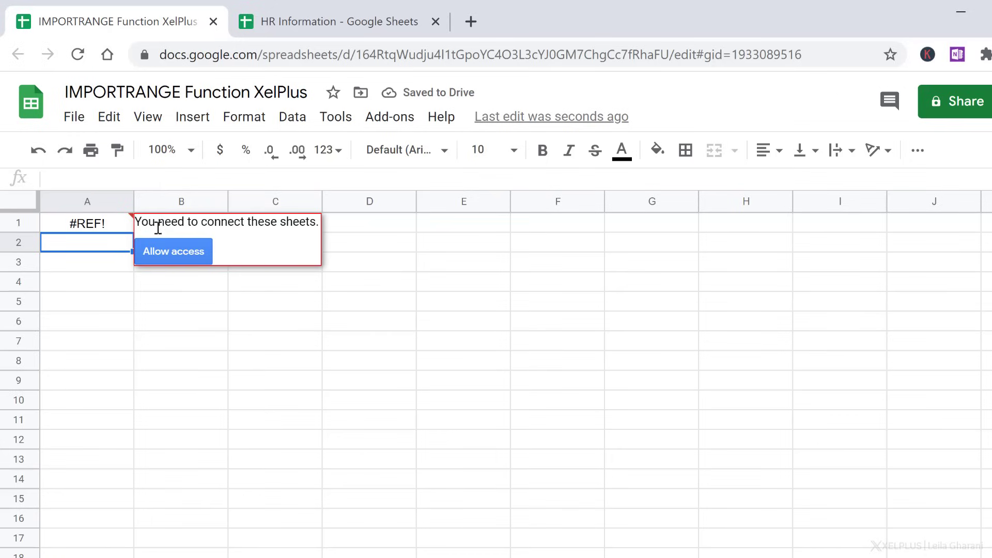
pyautogui.click(173, 253)
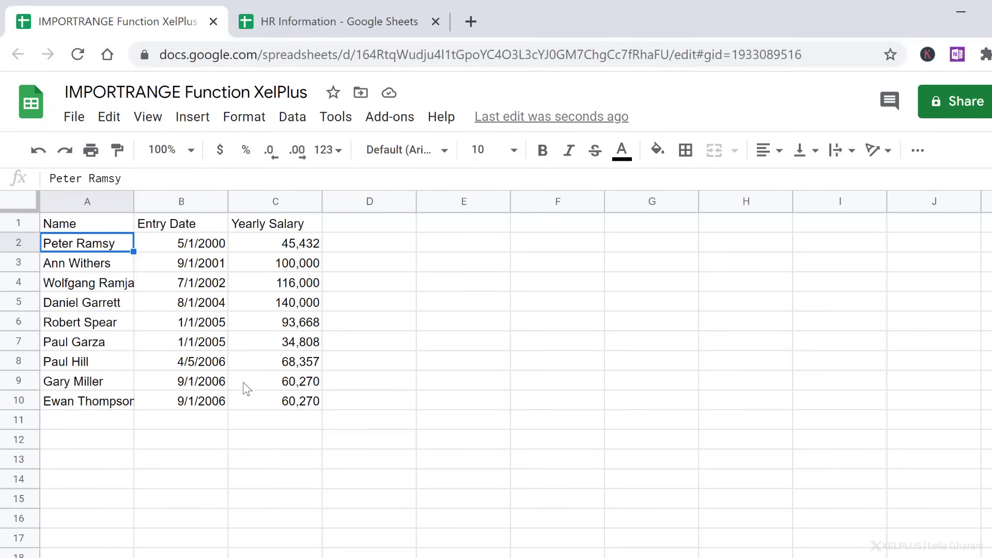
pyautogui.click(108, 225)
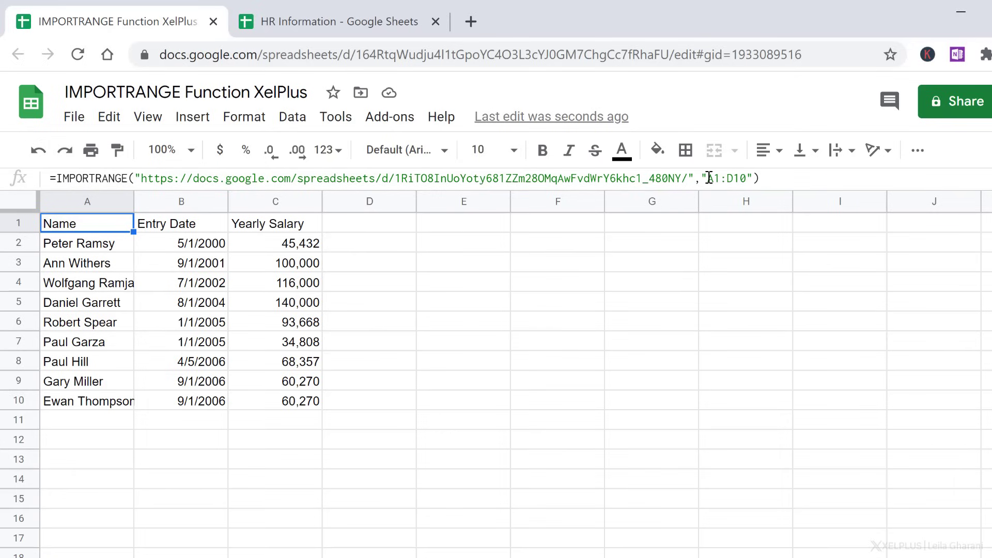
# - Change the A1 import range to "HR 2010!A1:D10" and commit it
pyautogui.click(710, 178)
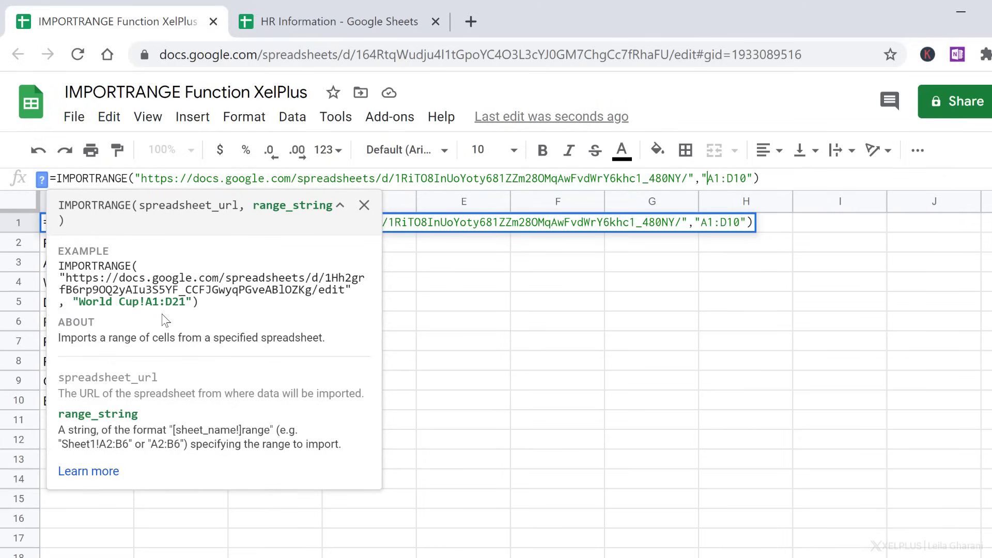
pyautogui.write('HR')
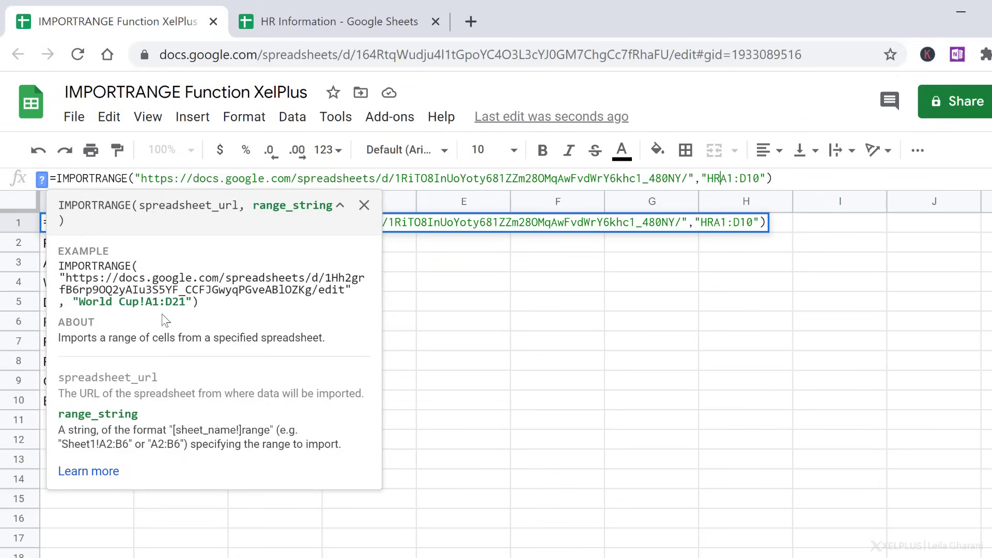
pyautogui.write('2010')
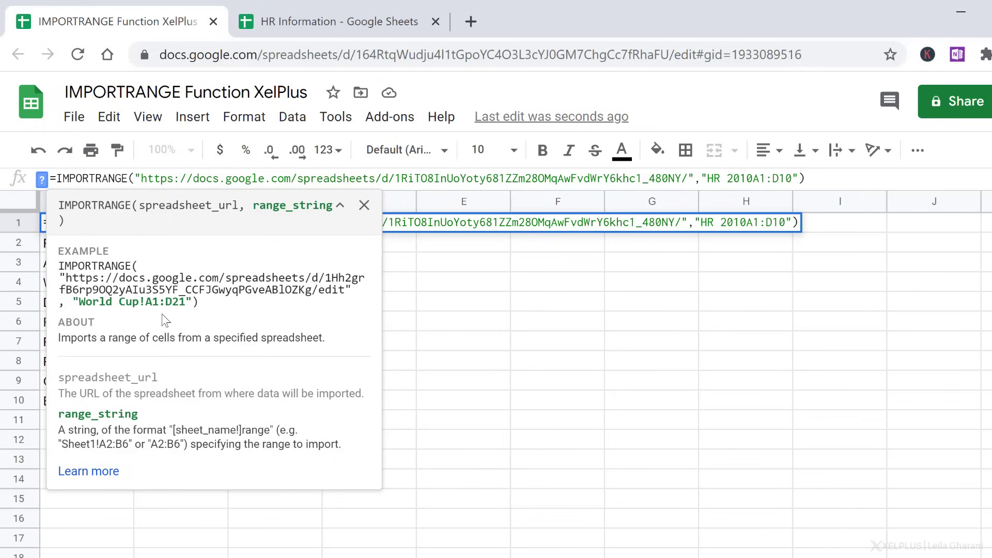
pyautogui.write(' !')
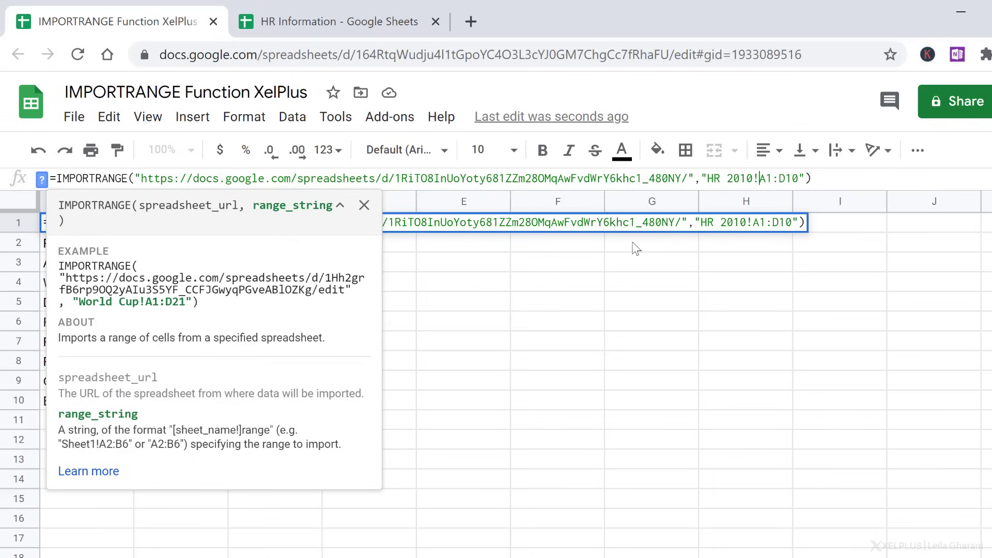
pyautogui.press('Return')
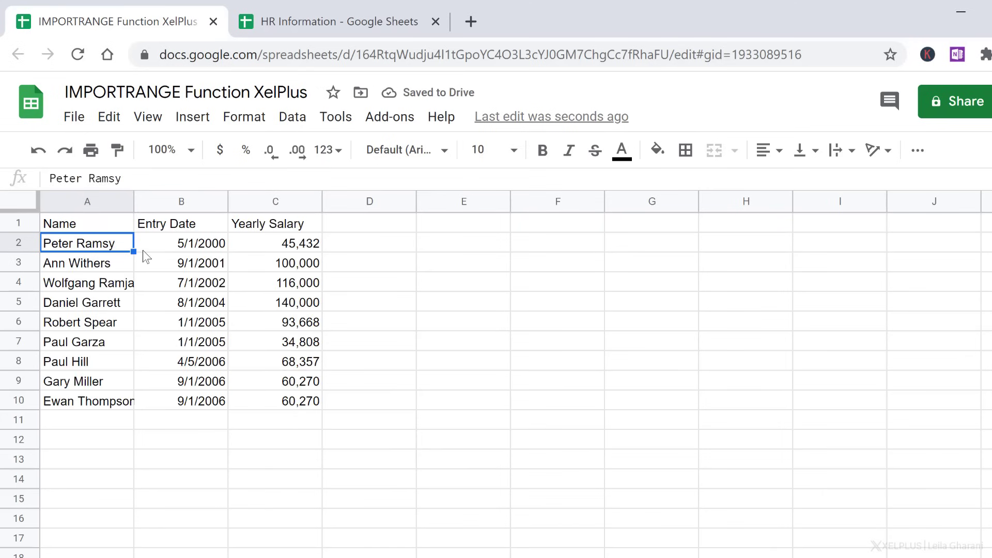
# - Switch the A1 import to "HR 2020!A1:D10" and check the last imported salary, 225,000
pyautogui.click(105, 228)
pyautogui.click(747, 179)
pyautogui.press('BackSpace')
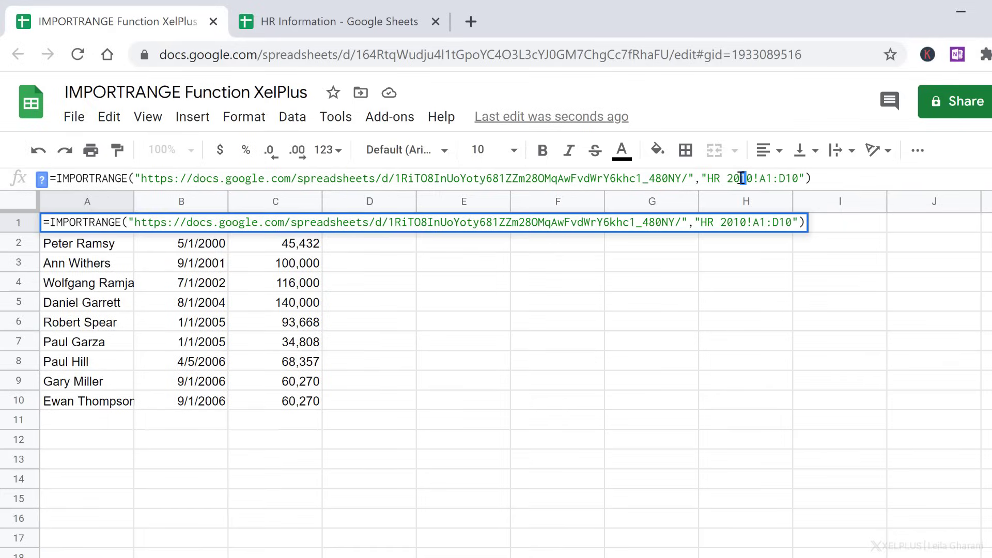
pyautogui.write('2')
pyautogui.press('Return')
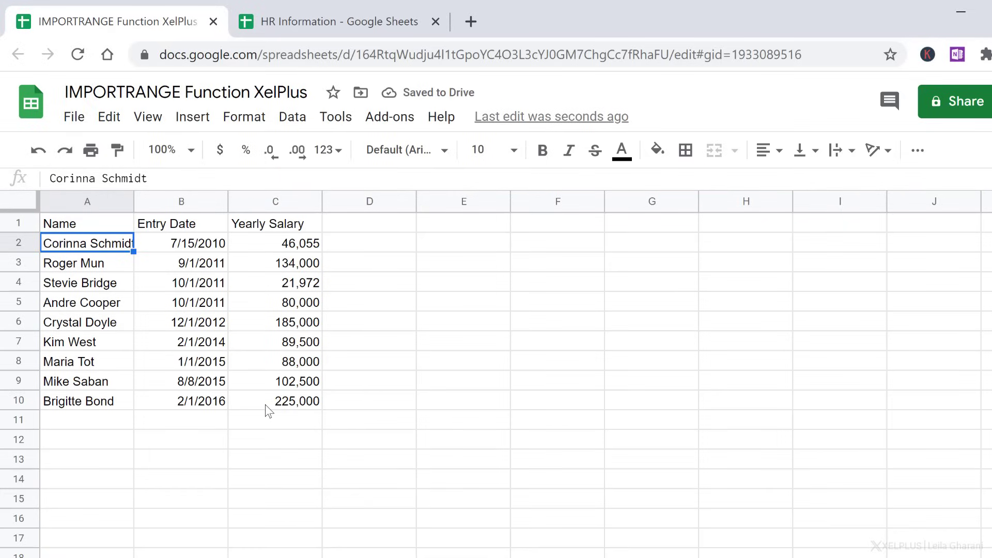
pyautogui.click(266, 408)
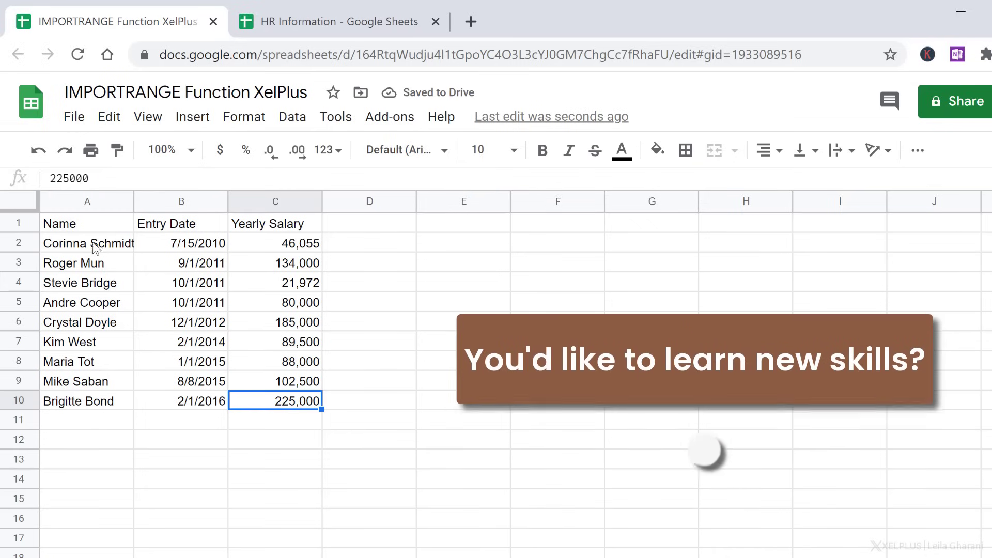
# - Make the A1 import range open-ended as "HR 2020!A1:D" so rows through 21 load
pyautogui.click(91, 220)
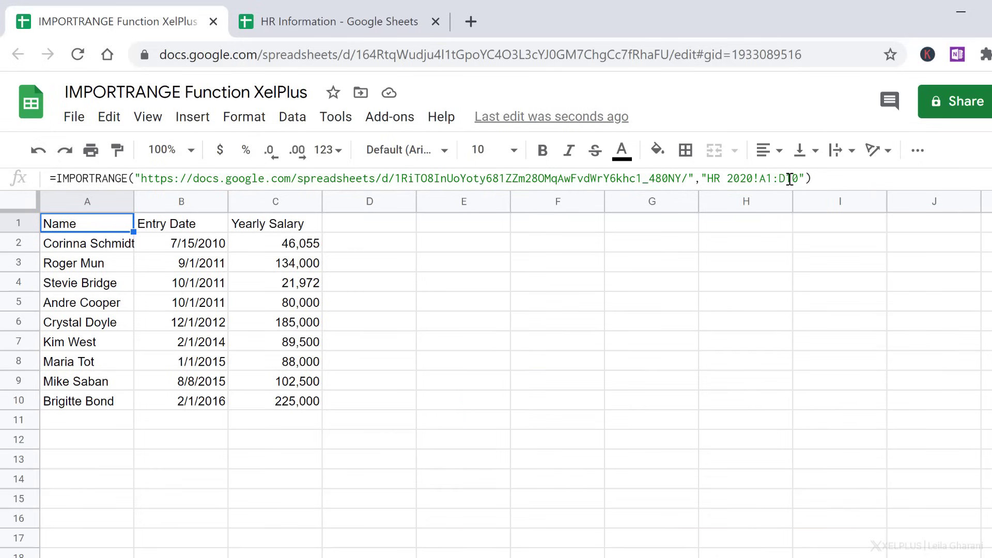
pyautogui.click(787, 178)
pyautogui.moveTo(786, 179); pyautogui.dragTo(799, 178)
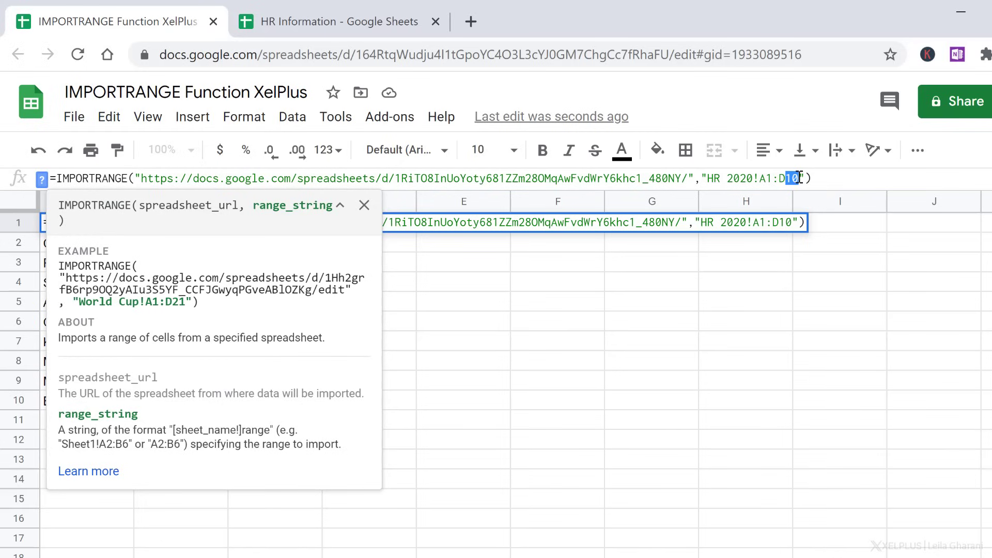
pyautogui.press('BackSpace')
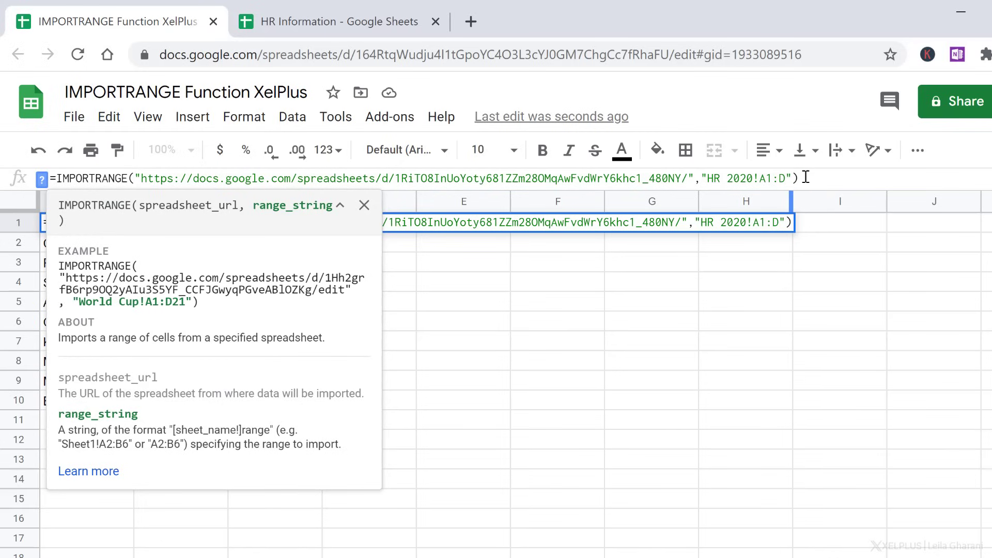
pyautogui.press('Return')
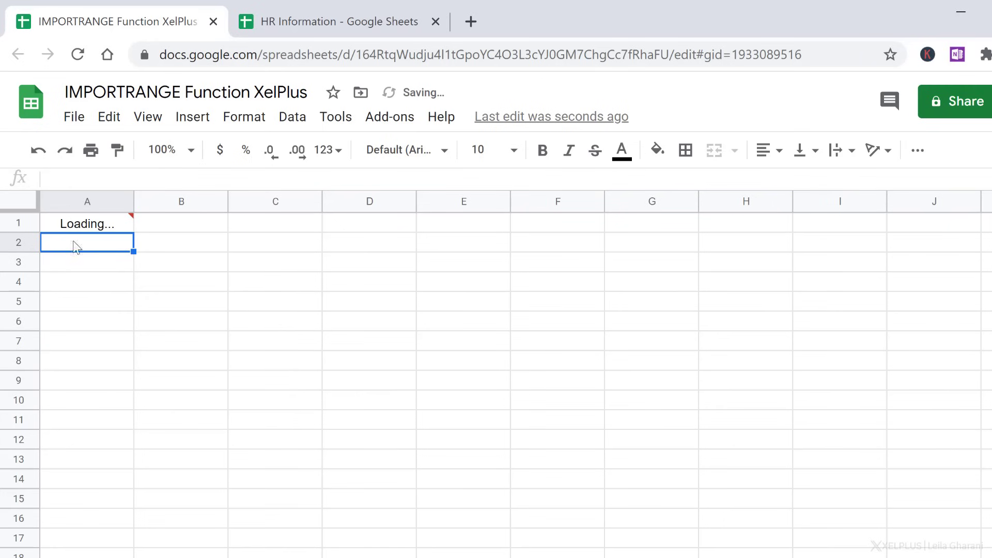
pyautogui.scroll(-4, 85, 266)
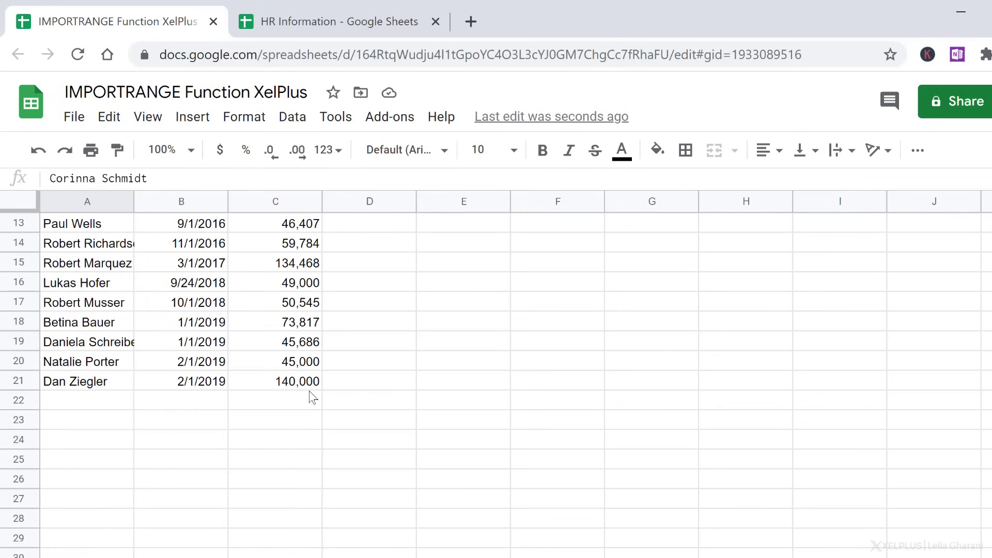
# - Enter a test value LG in A22 of HR 2020 and confirm it appears in the import
pyautogui.click(344, 23)
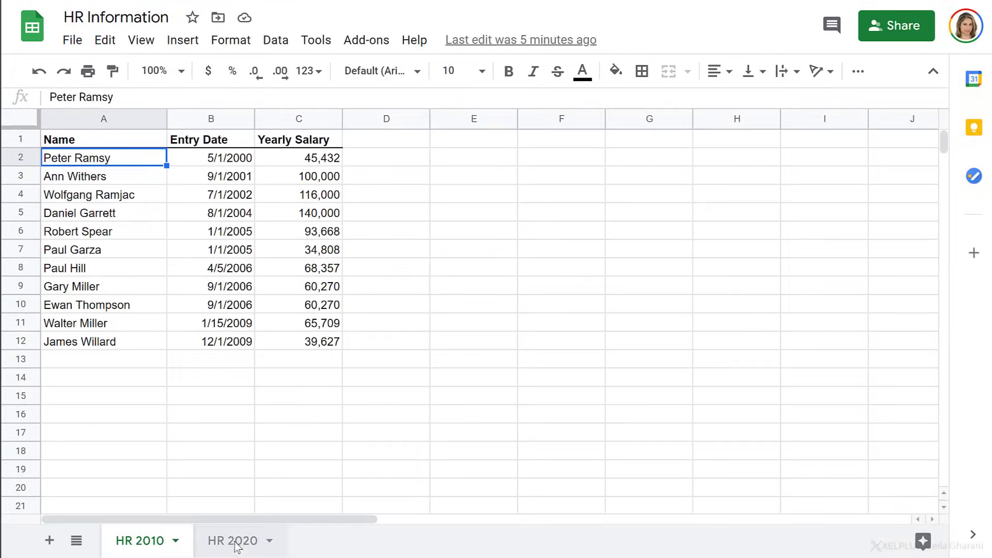
pyautogui.click(240, 537)
pyautogui.click(114, 292)
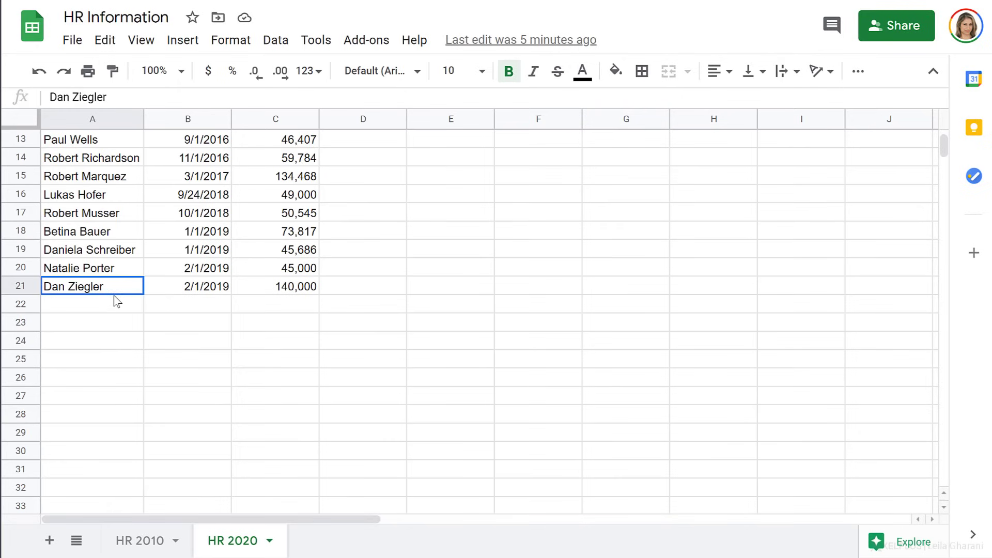
pyautogui.click(124, 308)
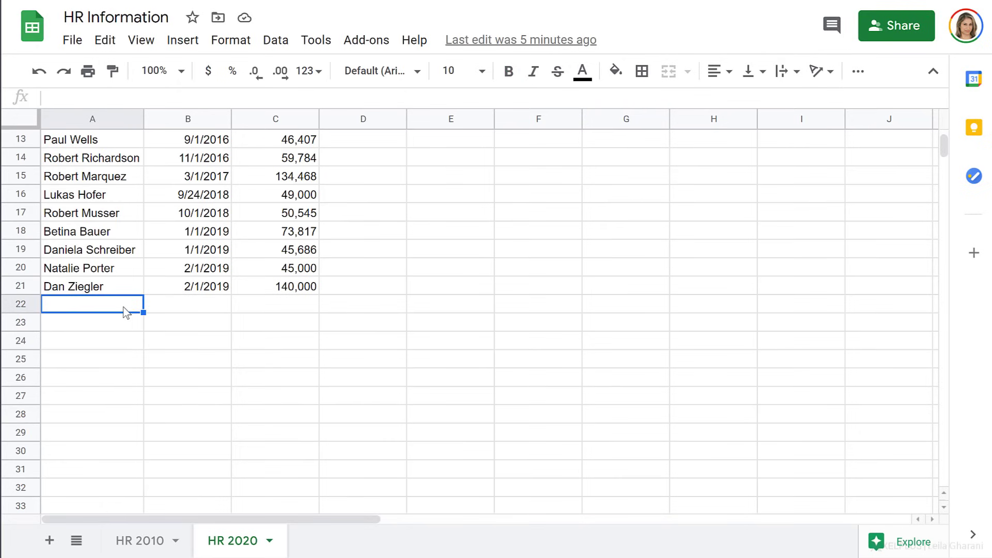
pyautogui.write('LG')
pyautogui.press('Return')
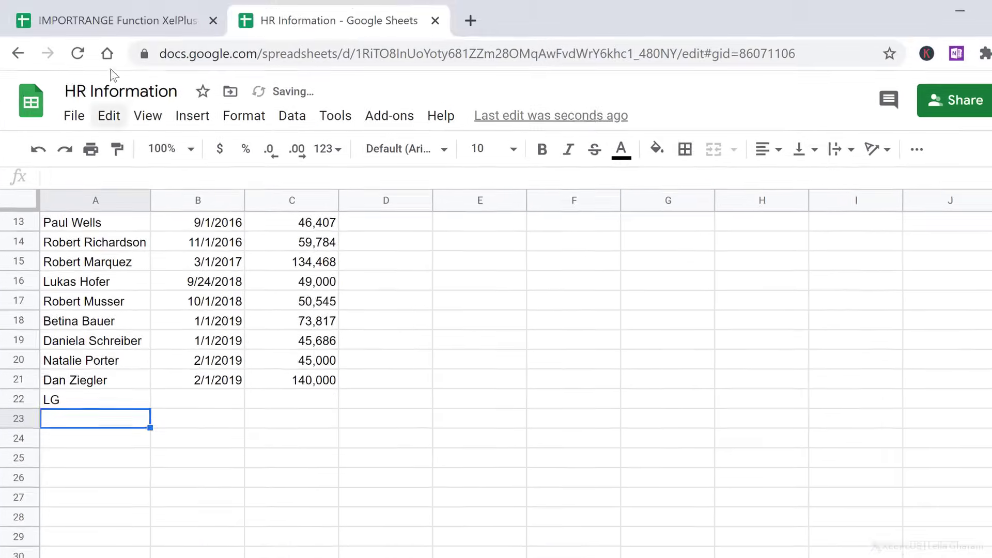
pyautogui.click(117, 24)
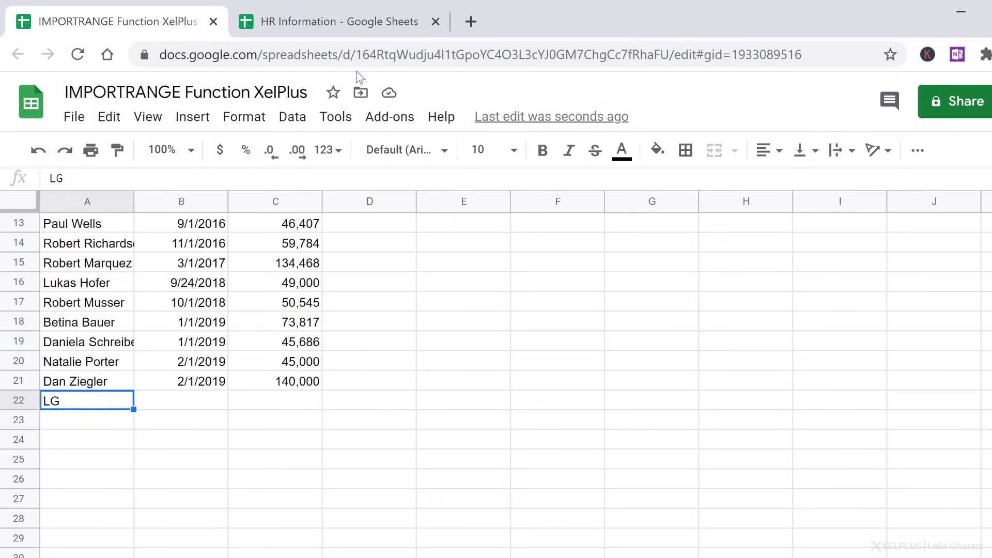
# - Delete the LG test entry from A22 of the HR 2020 sheet
pyautogui.click(337, 28)
pyautogui.click(110, 408)
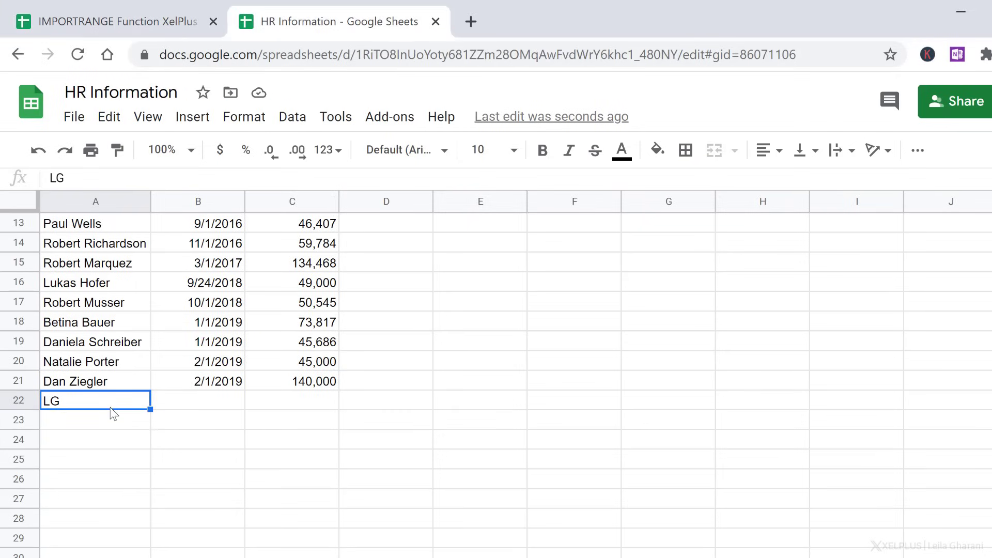
pyautogui.press('Delete')
pyautogui.click(114, 414)
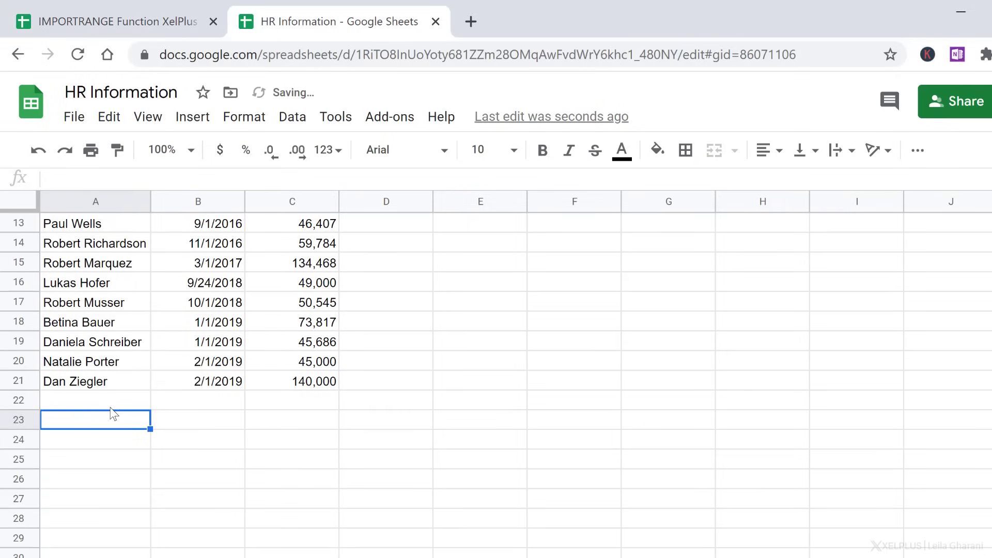
# - Add a list validation on E2 with items HR 2010,HR 2020, rejecting other input, and select HR 2010
pyautogui.click(151, 22)
pyautogui.scroll(4, 155, 413)
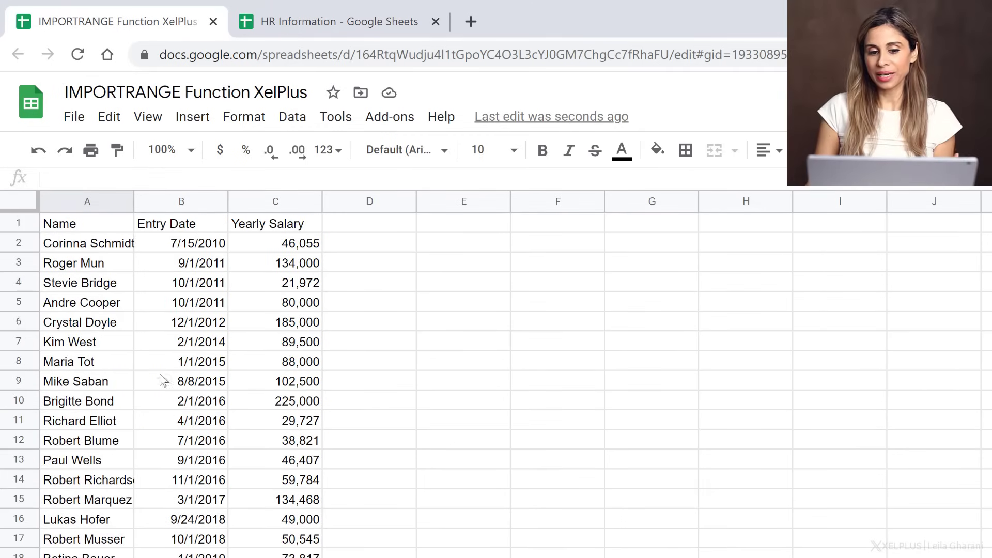
pyautogui.click(448, 238)
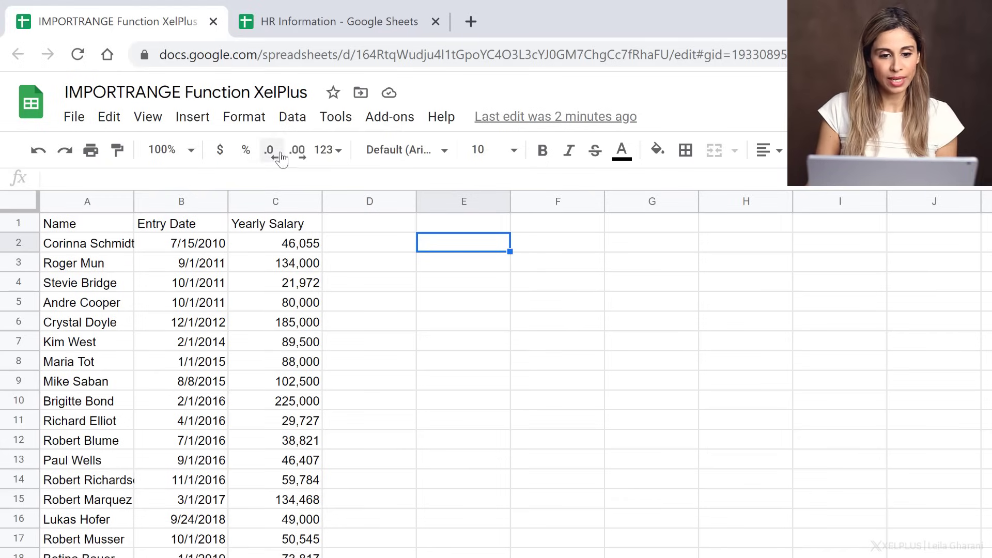
pyautogui.click(291, 118)
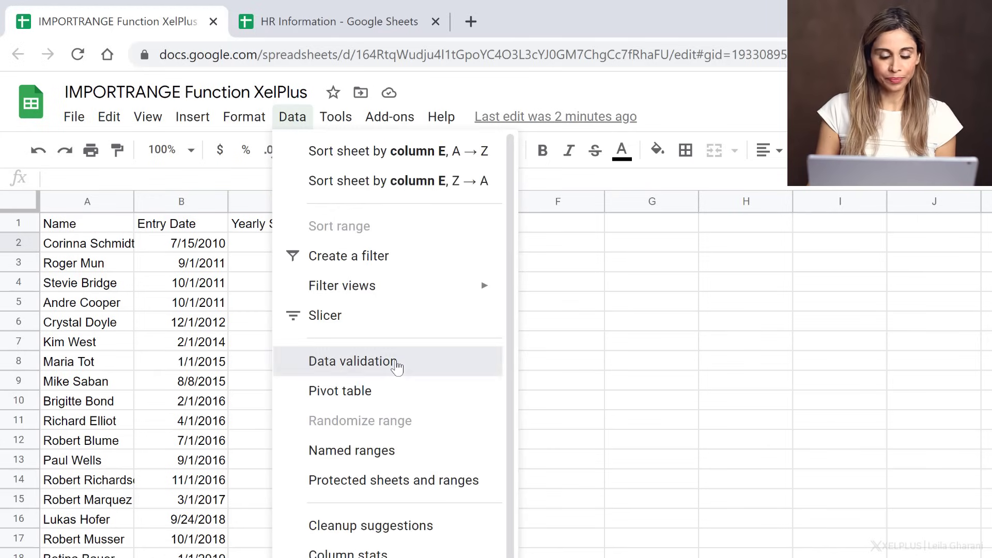
pyautogui.click(398, 364)
pyautogui.click(491, 339)
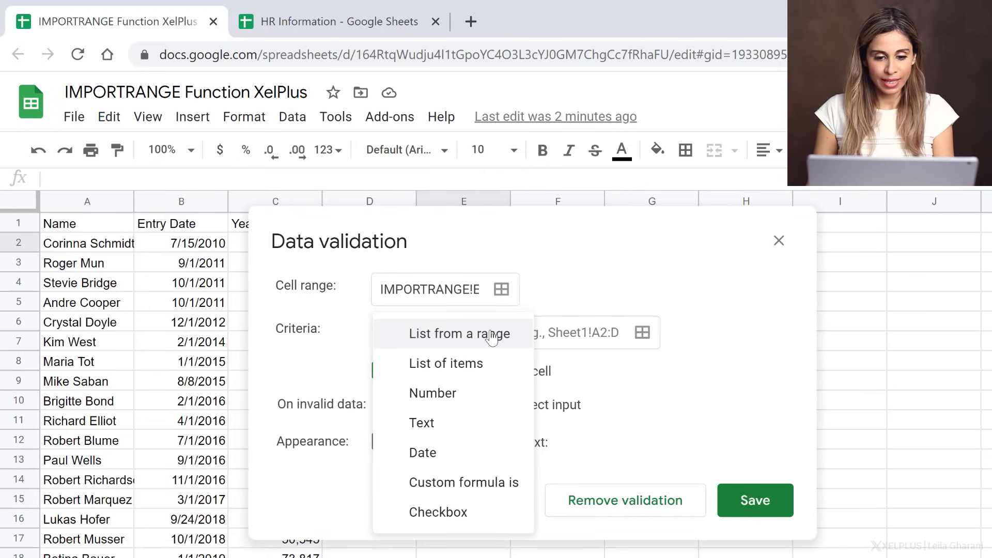
pyautogui.click(472, 357)
pyautogui.click(523, 339)
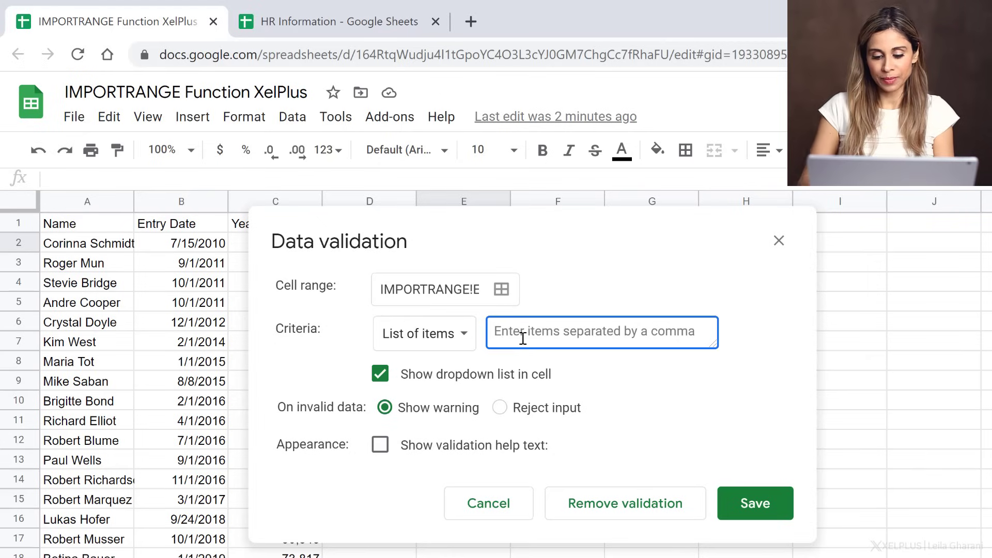
pyautogui.write('HR')
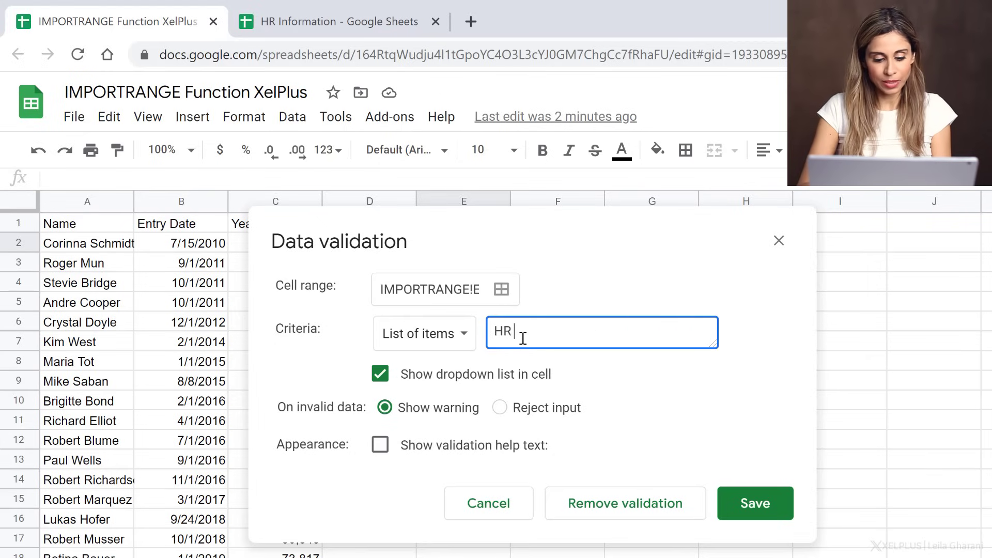
pyautogui.write(' 2010')
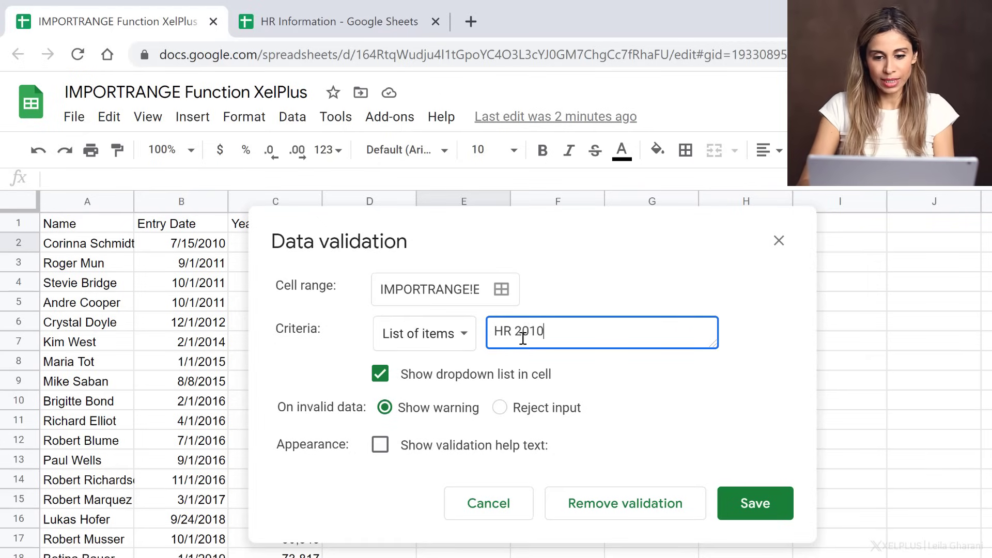
pyautogui.write(',HR ')
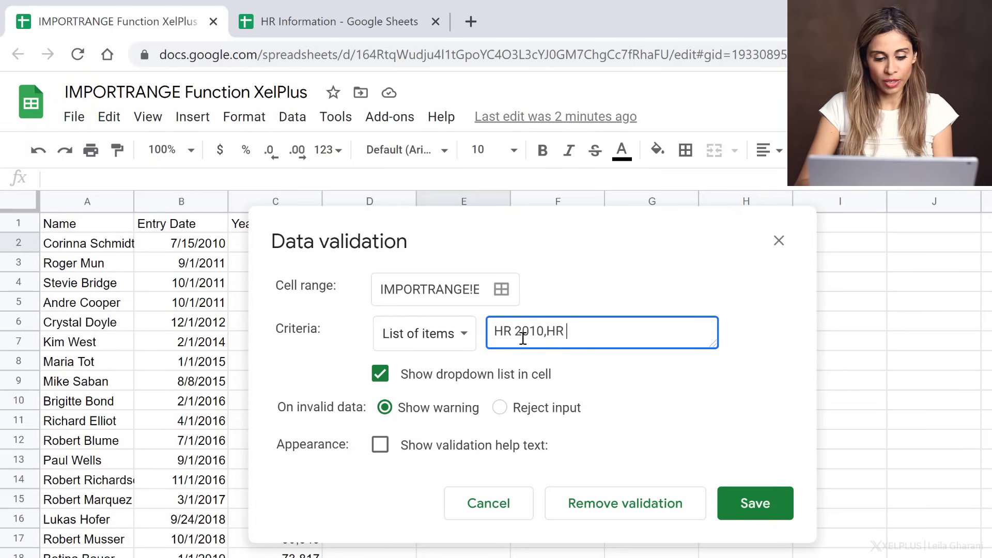
pyautogui.write('2020')
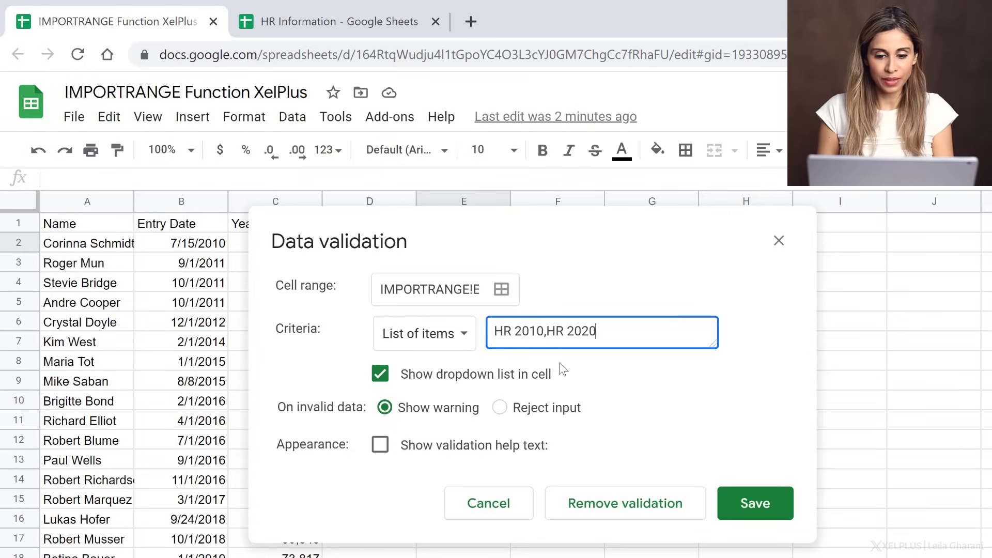
pyautogui.click(500, 408)
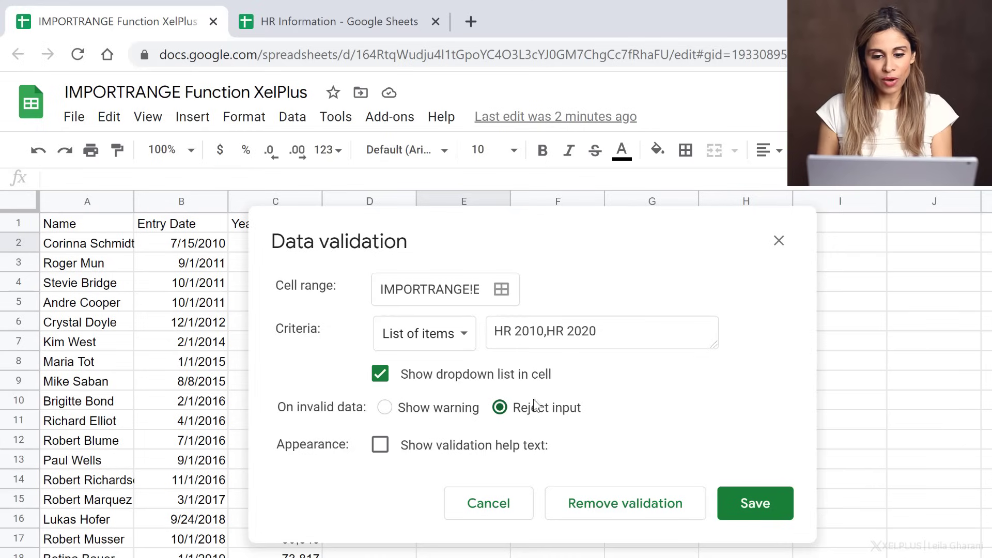
pyautogui.click(751, 506)
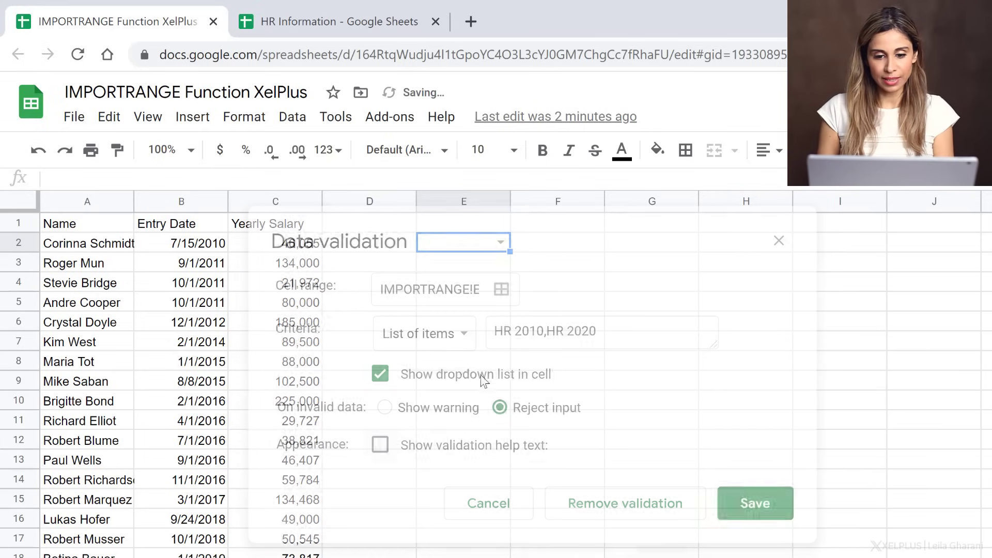
pyautogui.click(501, 242)
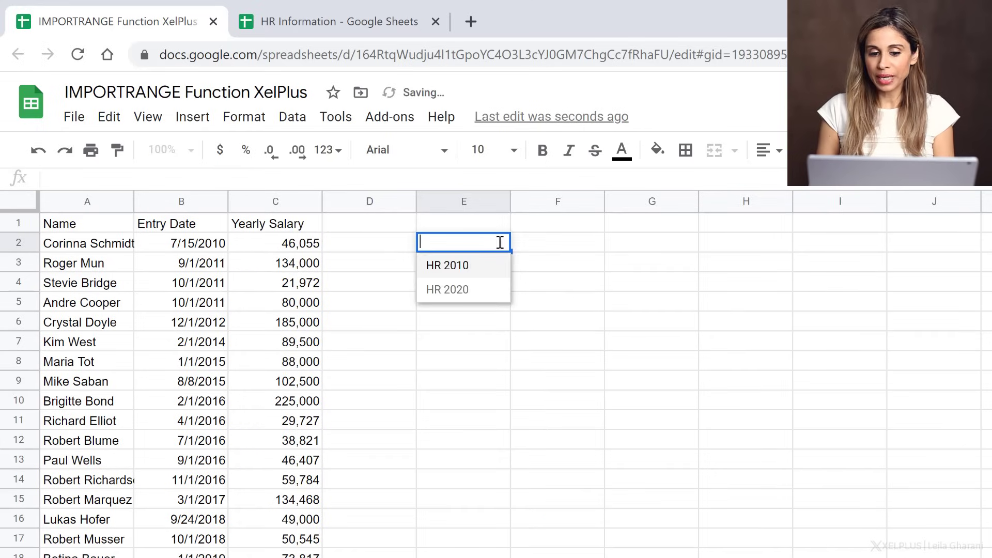
pyautogui.click(456, 267)
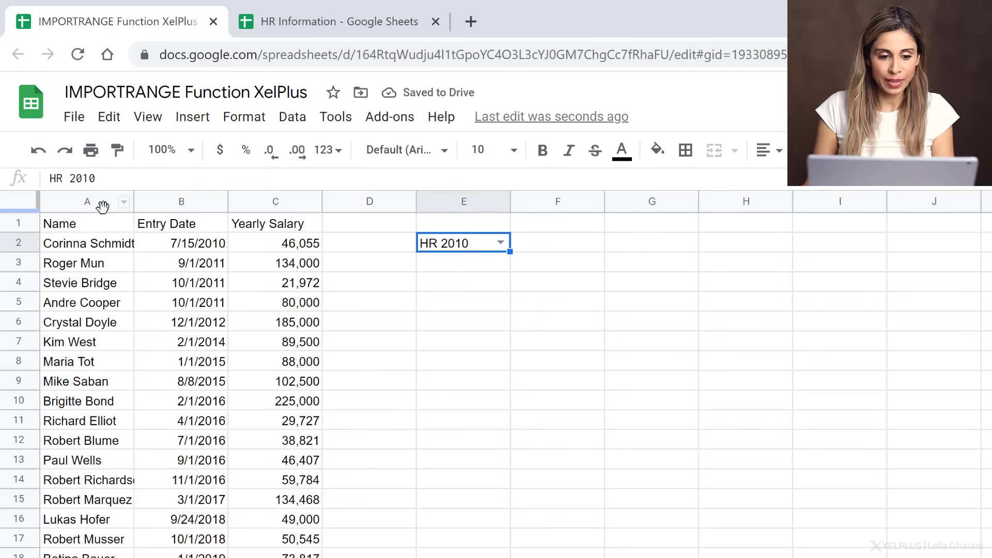
# - Copy the HR Information URL out of A1's formula and paste it into G1
pyautogui.click(99, 223)
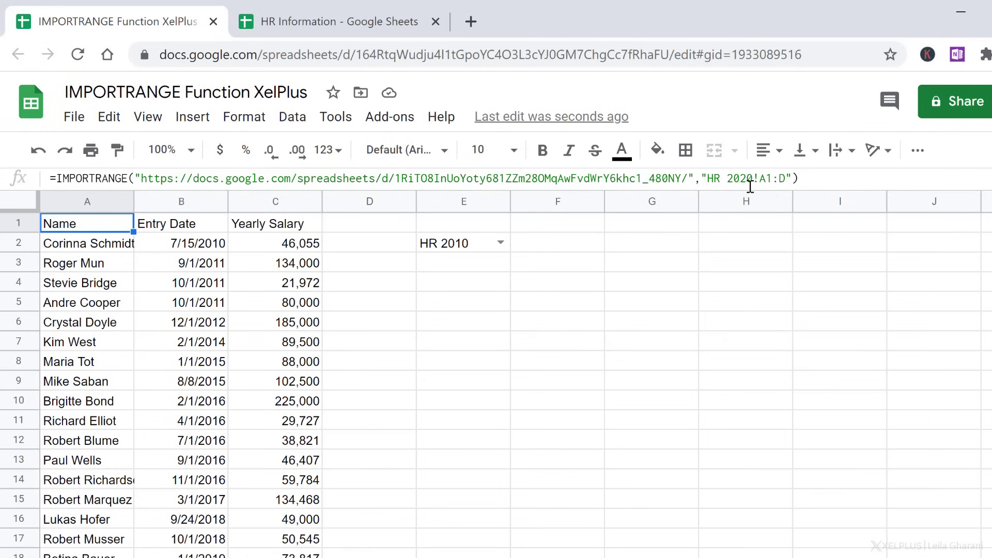
pyautogui.moveTo(759, 179); pyautogui.dragTo(706, 178)
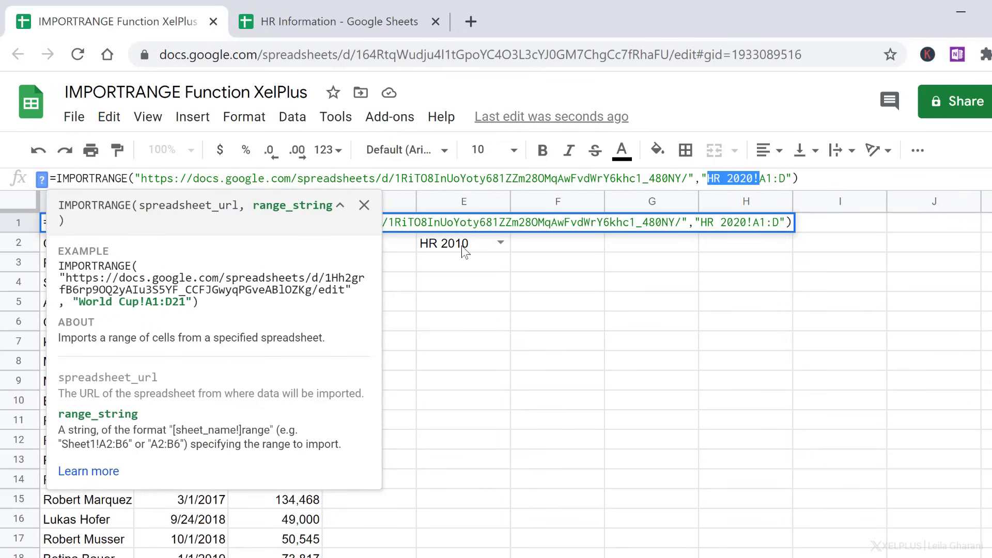
pyautogui.press('Escape')
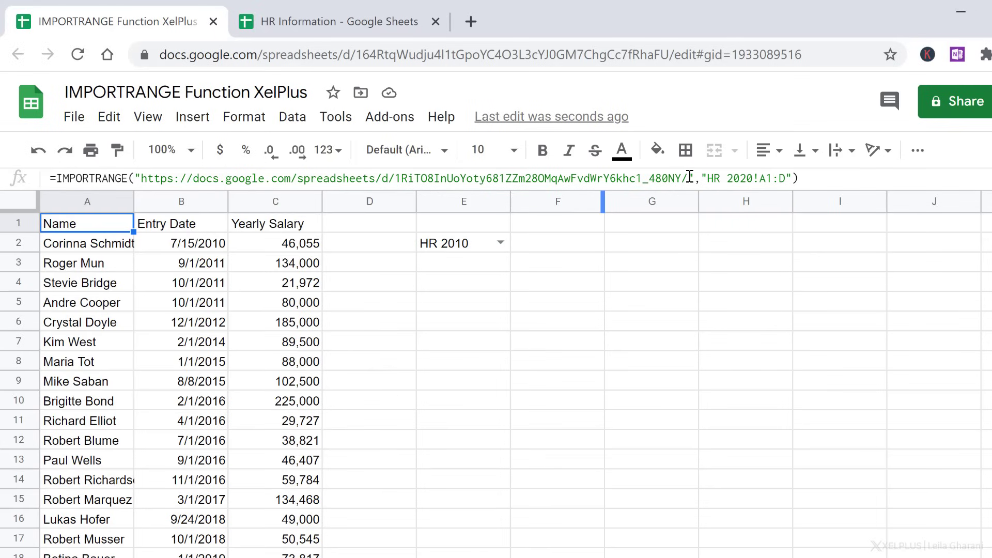
pyautogui.moveTo(690, 177); pyautogui.dragTo(141, 182)
pyautogui.hotkey('ctrl', 'c')
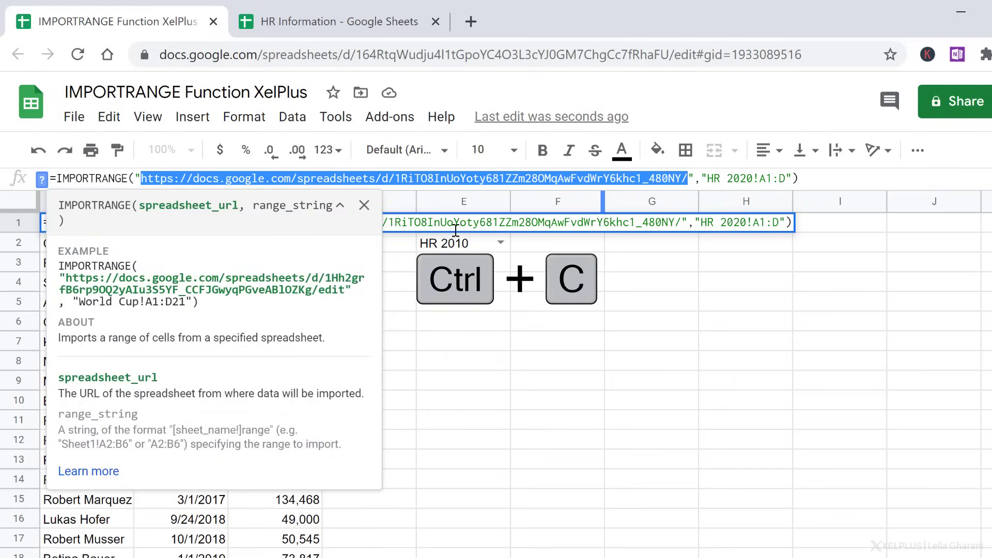
pyautogui.press('Return')
pyautogui.click(472, 223)
pyautogui.click(575, 223)
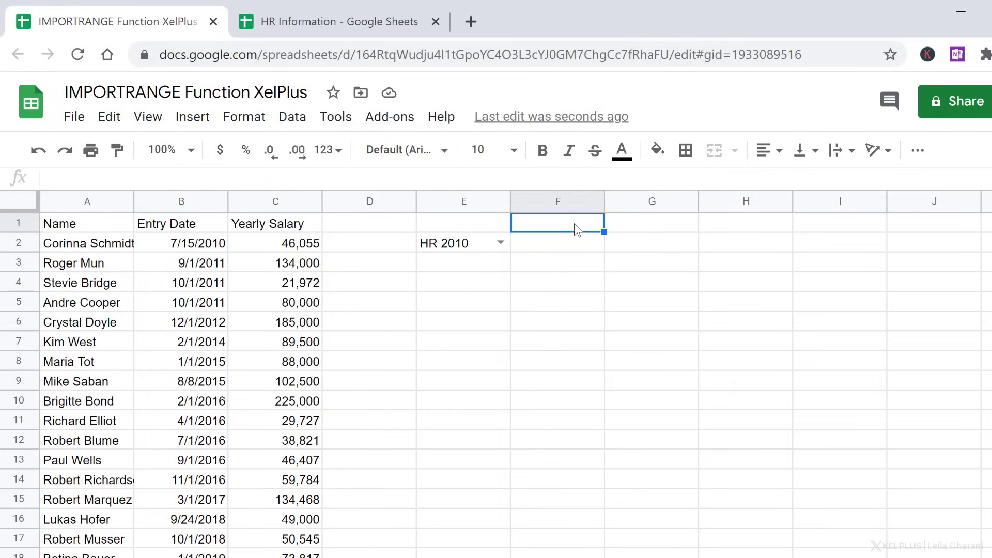
pyautogui.click(631, 222)
pyautogui.click(349, 180)
pyautogui.hotkey('ctrl', 'v')
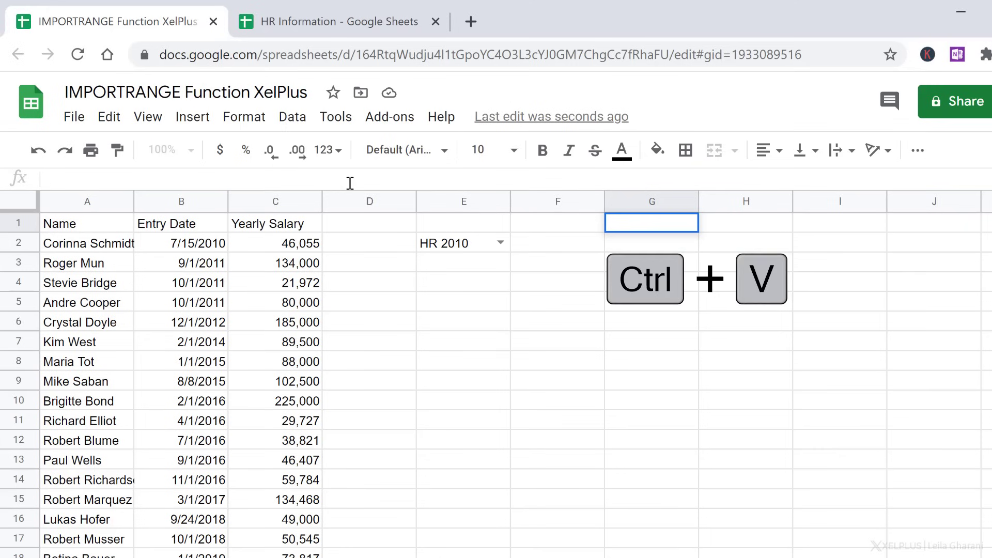
pyautogui.press('Return')
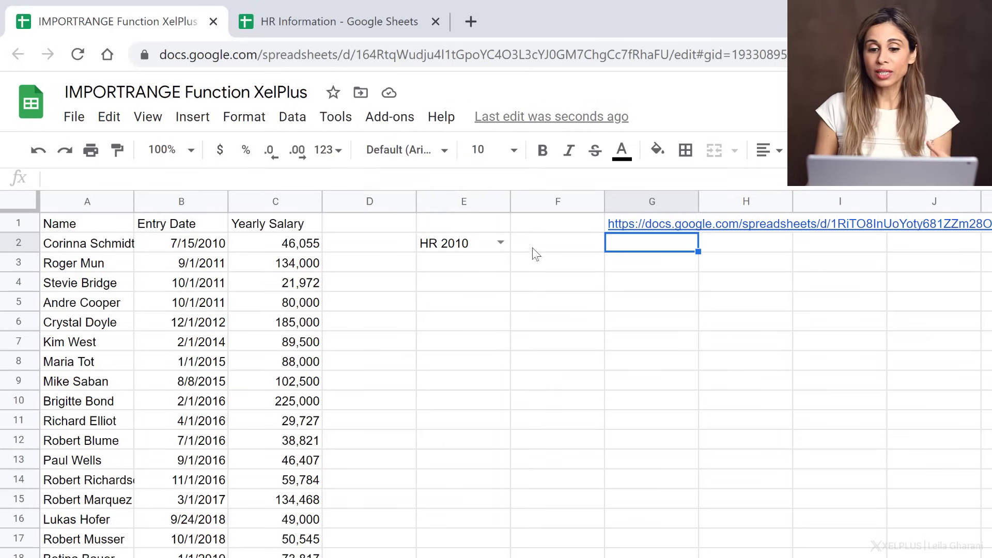
# - Replace the hard-coded URL in A1 with G1, giving =IMPORTRANGE(G1,"HR 2020!A1:D")
pyautogui.moveTo(680, 227)
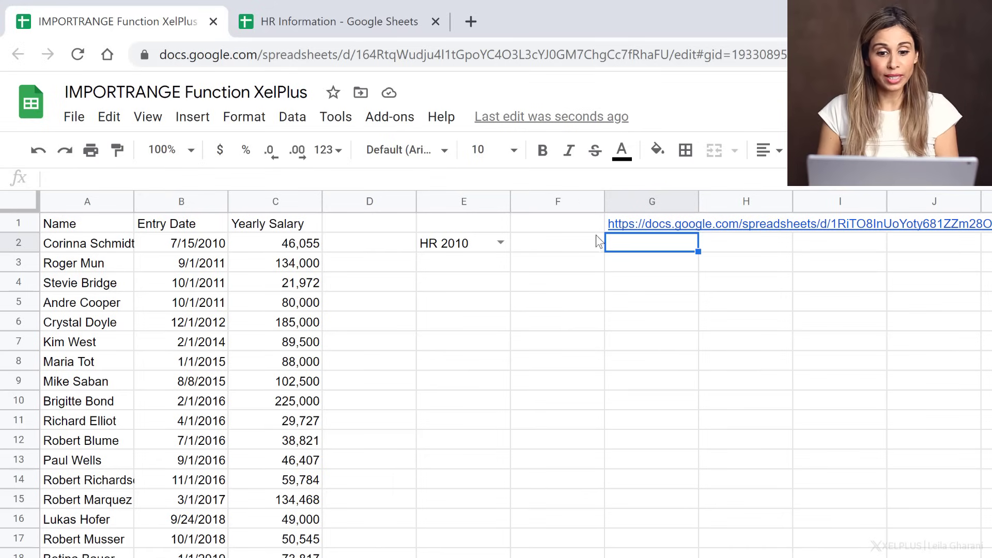
pyautogui.click(96, 223)
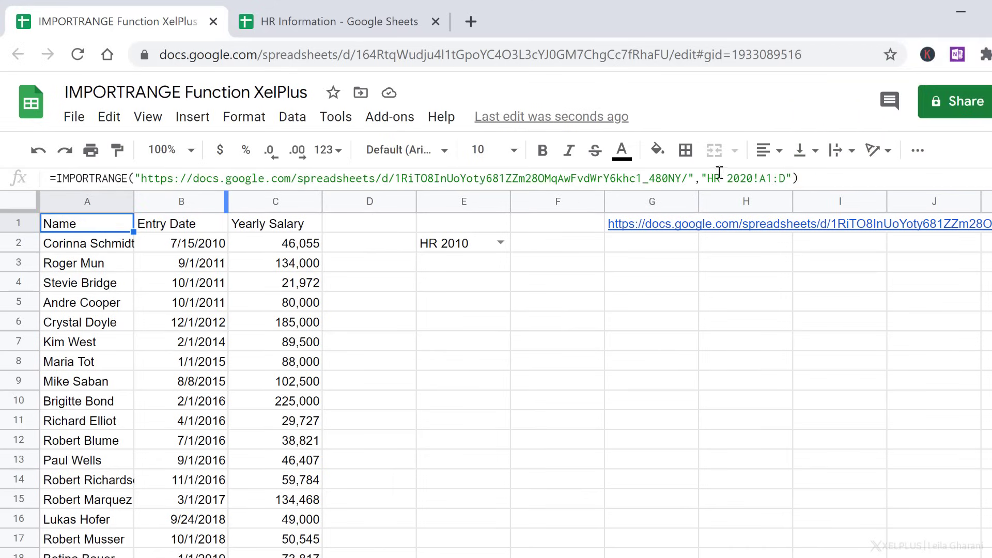
pyautogui.moveTo(694, 178); pyautogui.dragTo(134, 178)
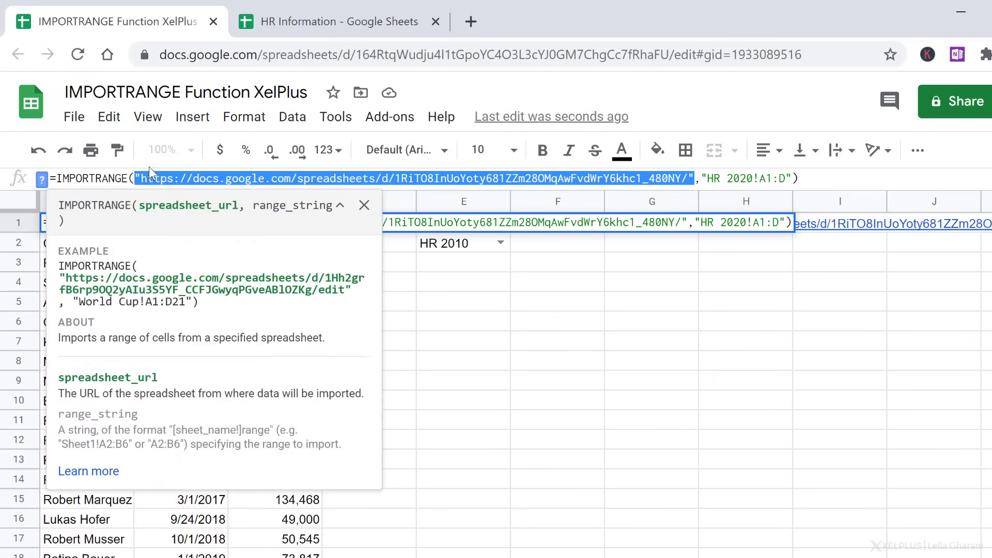
pyautogui.press('BackSpace')
pyautogui.click(639, 228)
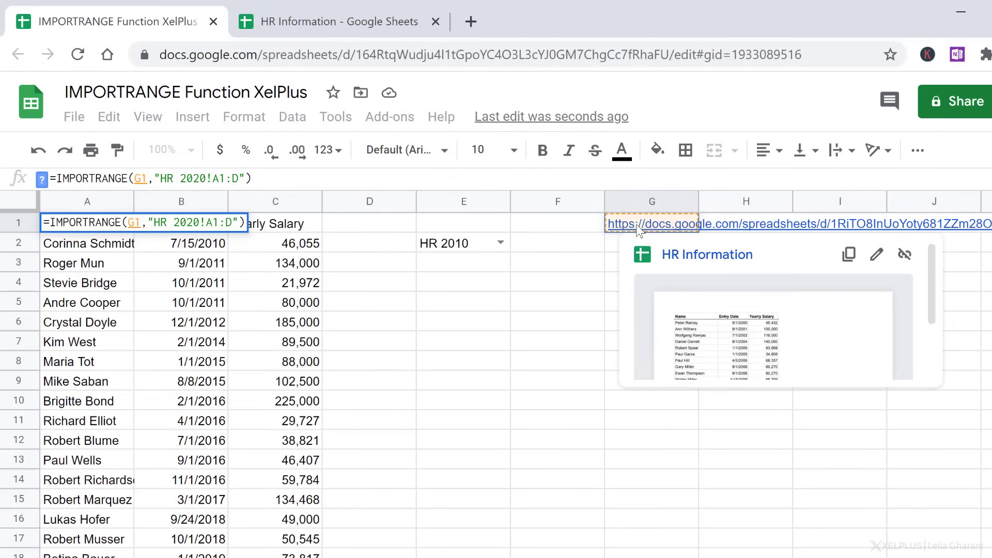
pyautogui.press('Return')
pyautogui.click(71, 224)
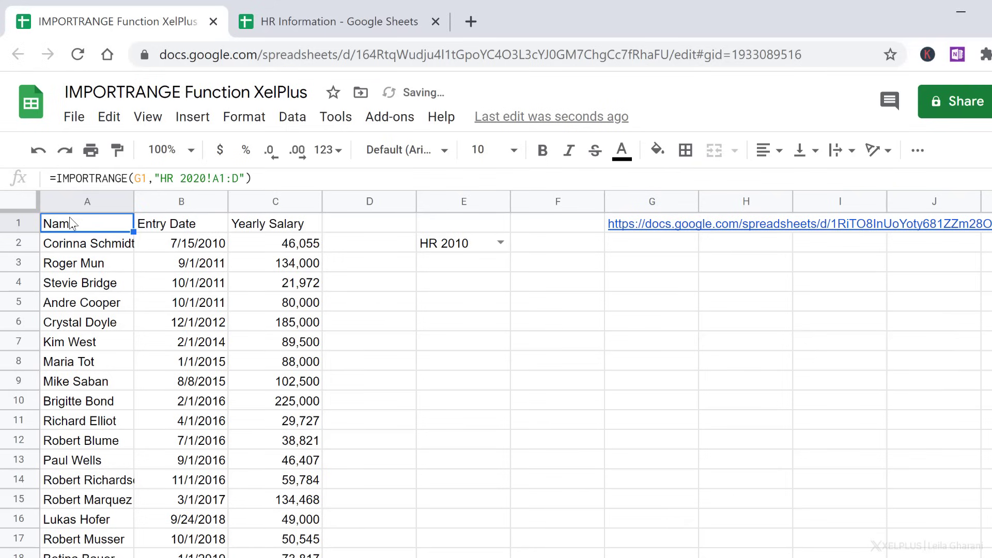
# - Replace the sheet name in A1 with an E2 reference: =IMPORTRANGE(G1,E2&"!A1:D")
pyautogui.click(214, 176)
pyautogui.moveTo(214, 176); pyautogui.dragTo(163, 174)
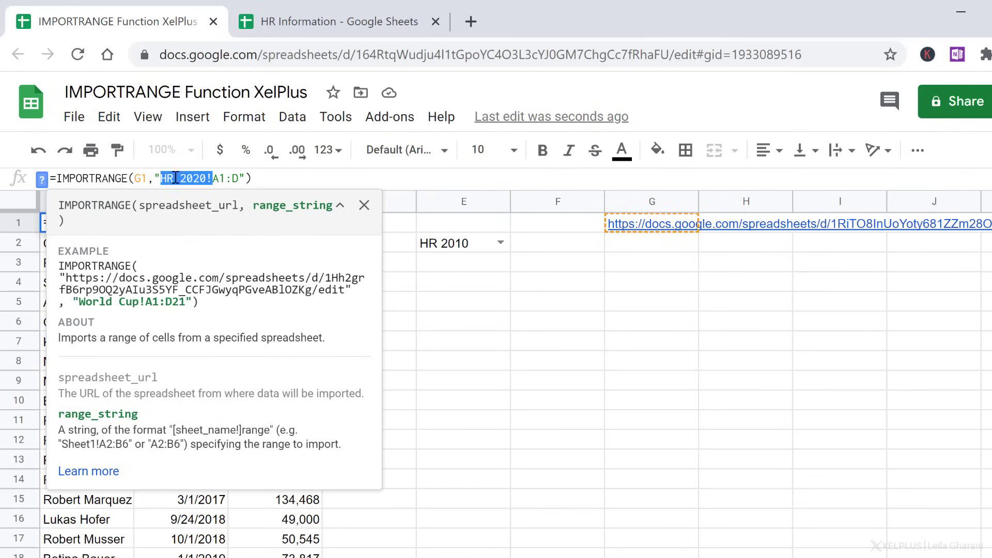
pyautogui.click(236, 178)
pyautogui.moveTo(206, 178); pyautogui.dragTo(164, 177)
pyautogui.press('BackSpace')
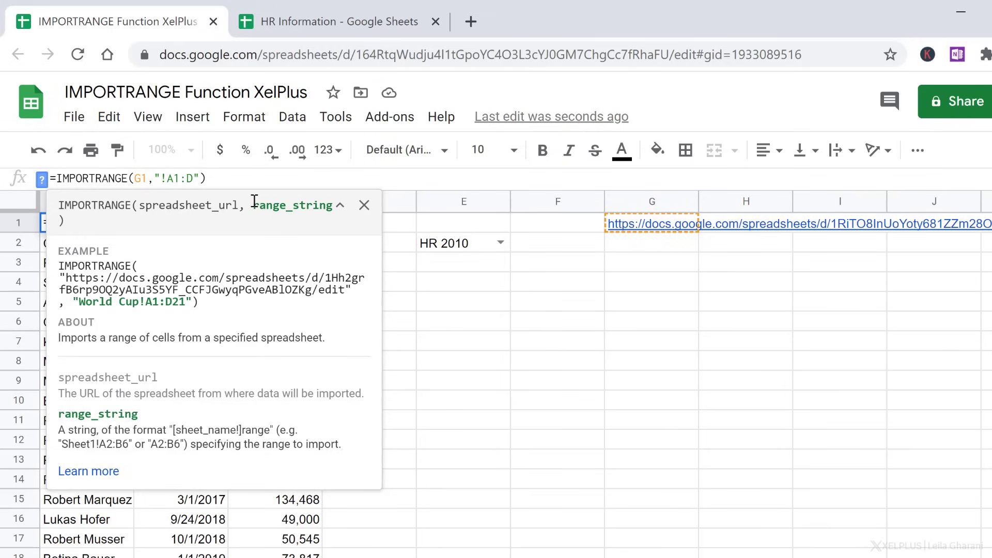
pyautogui.write('&')
pyautogui.click(155, 179)
pyautogui.click(469, 243)
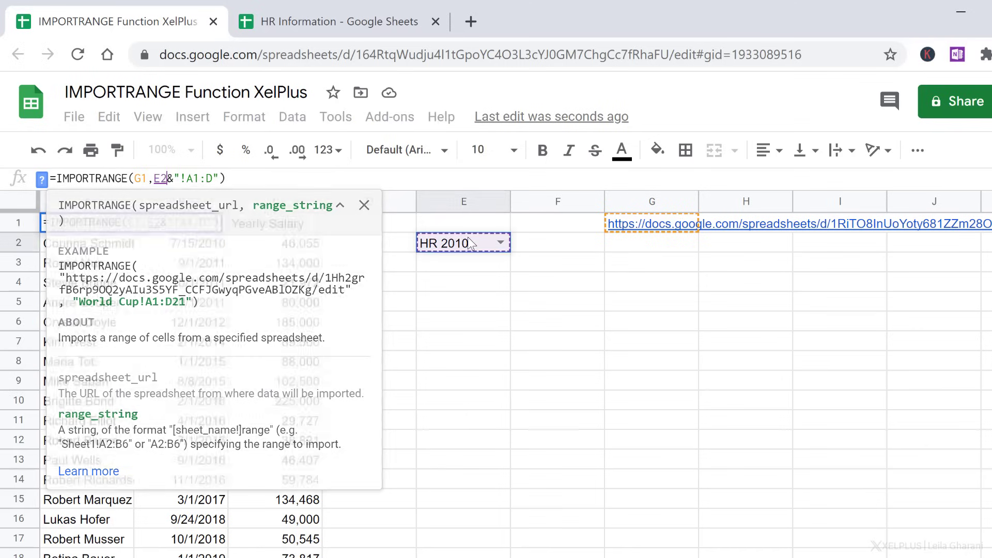
pyautogui.press('Return')
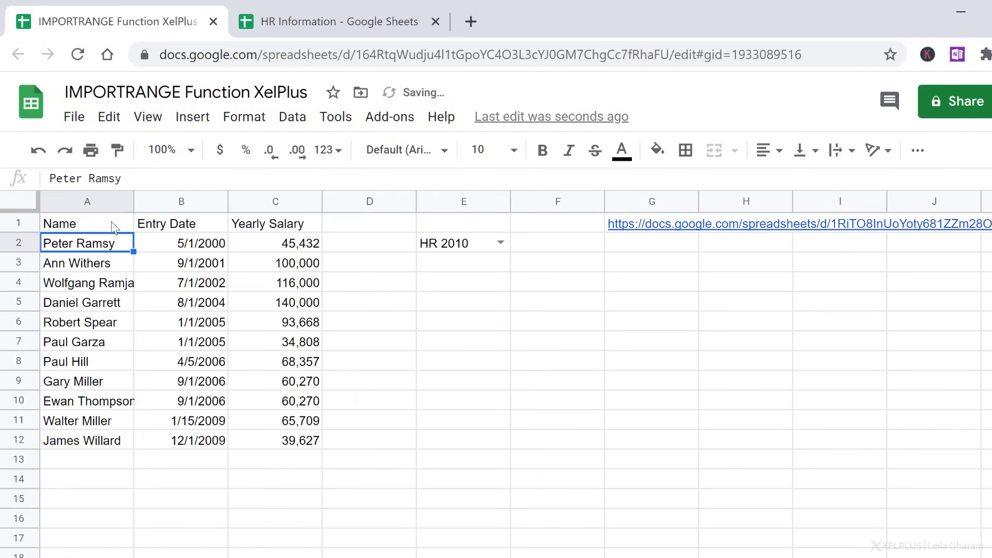
# - Set E2's dropdown to HR 2020 to load that sheet's employees
pyautogui.click(500, 242)
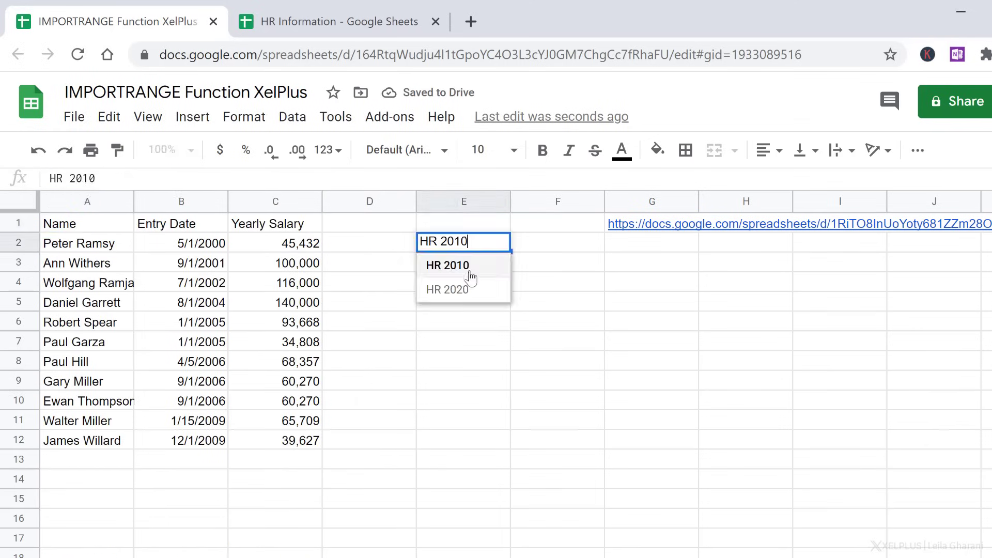
pyautogui.click(461, 291)
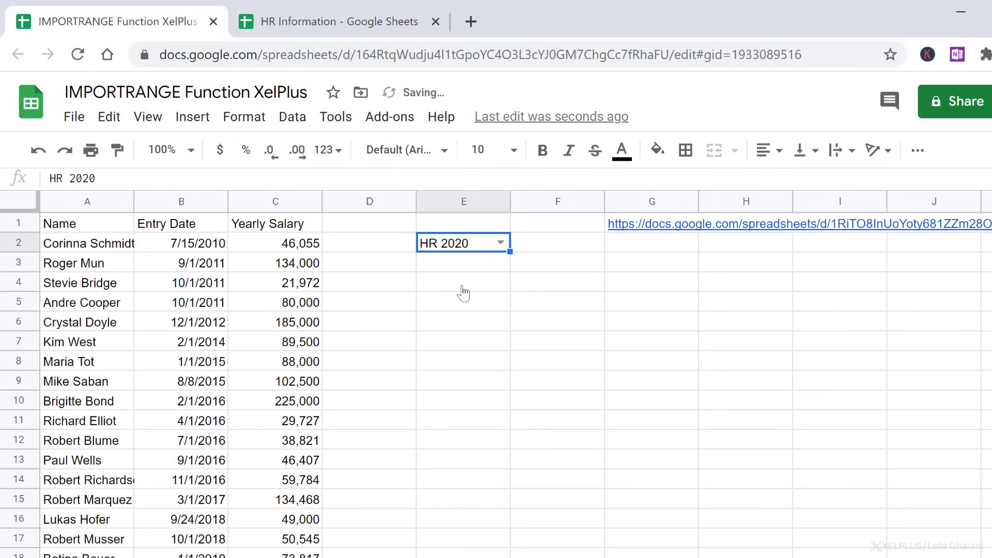
pyautogui.click(129, 201)
# - Auto-fit column A, then start an IMPORTRANGE formula in empty cell F4
pyautogui.doubleClick(133, 196)
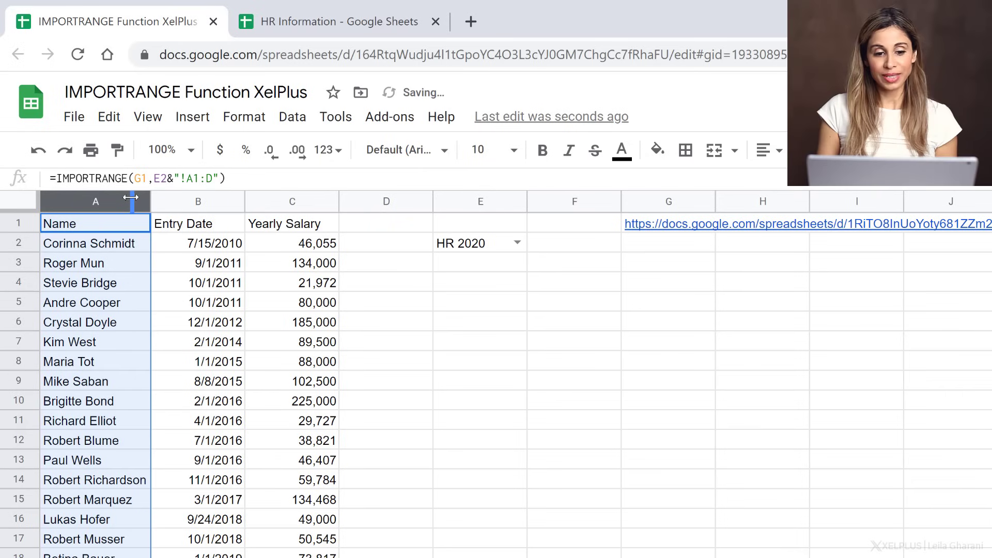
pyautogui.click(133, 251)
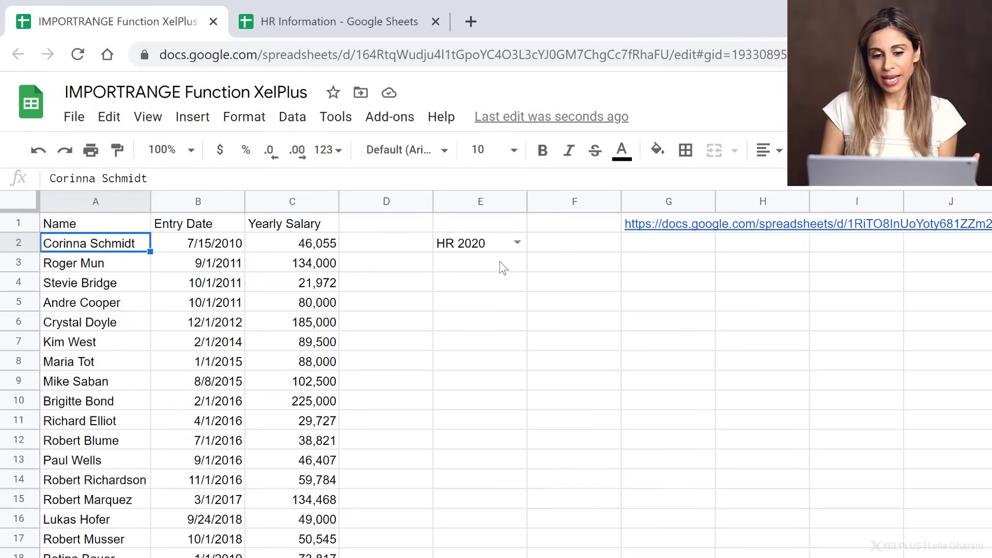
pyautogui.click(592, 283)
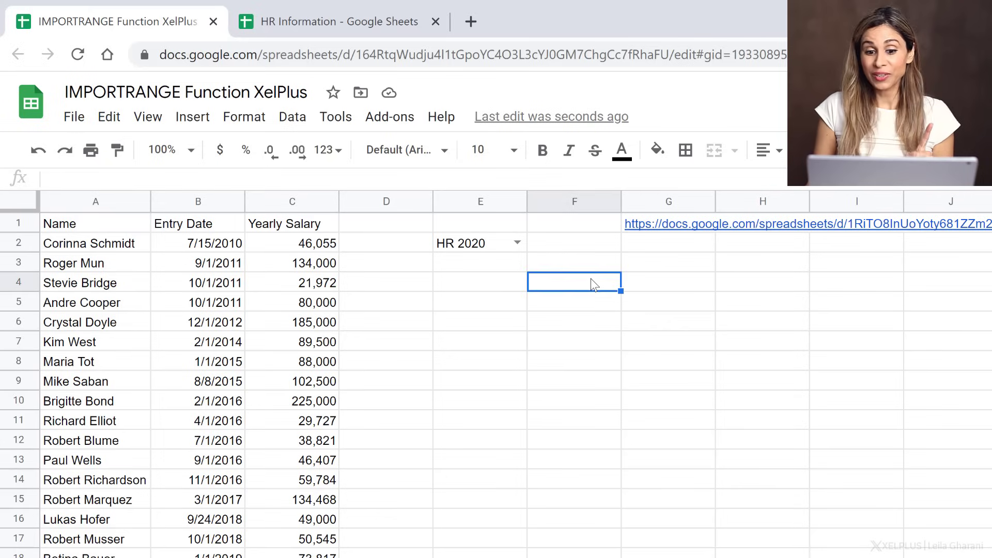
pyautogui.click(105, 177)
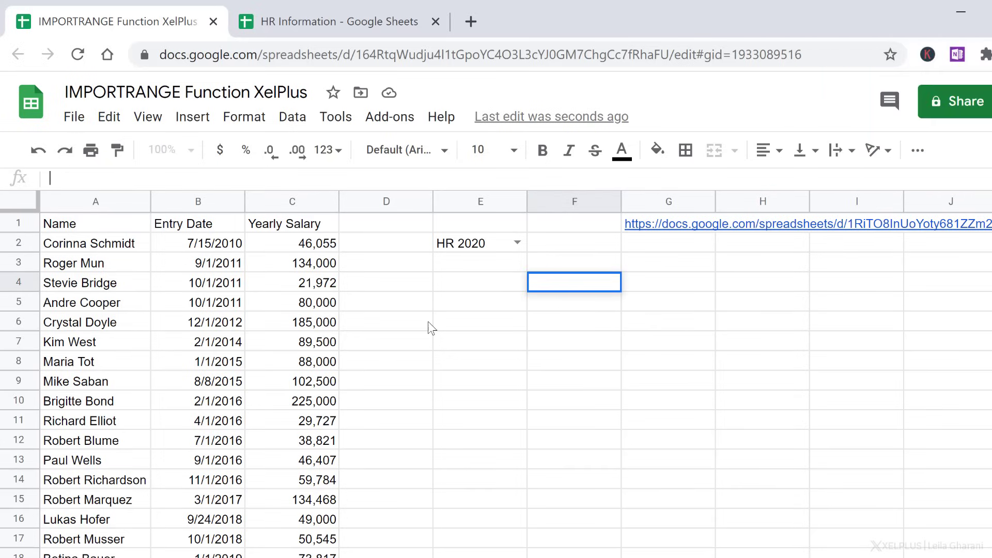
pyautogui.write('=imp')
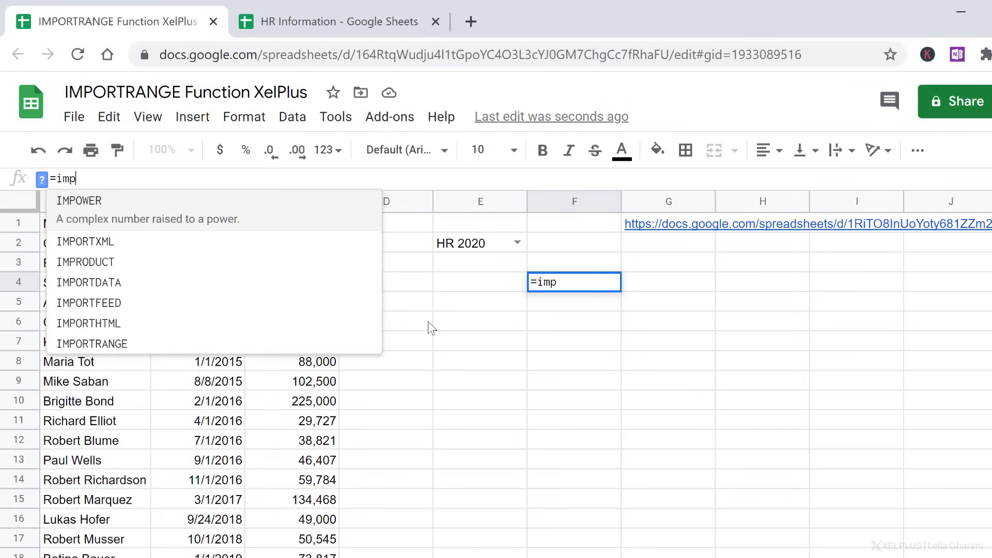
pyautogui.write('ortran')
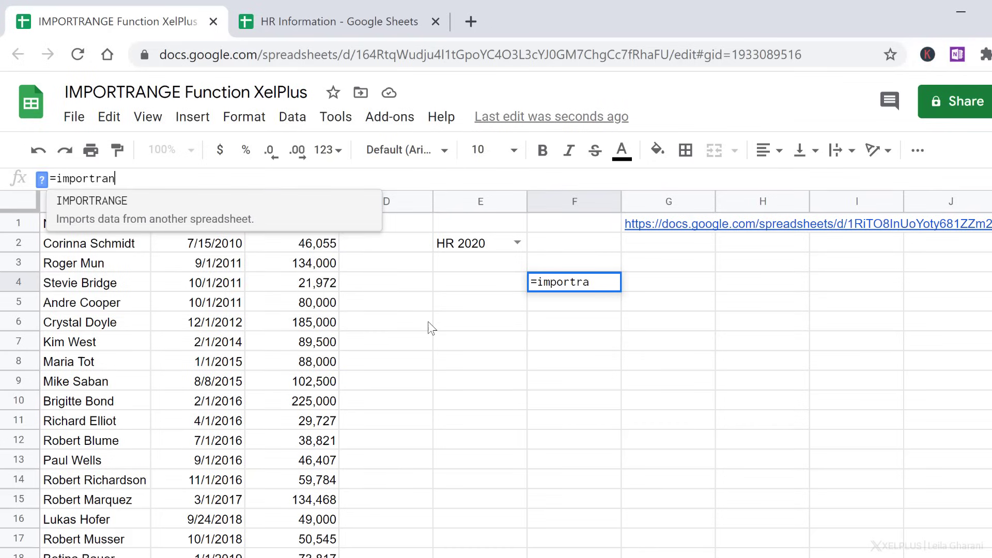
pyautogui.press('Tab')
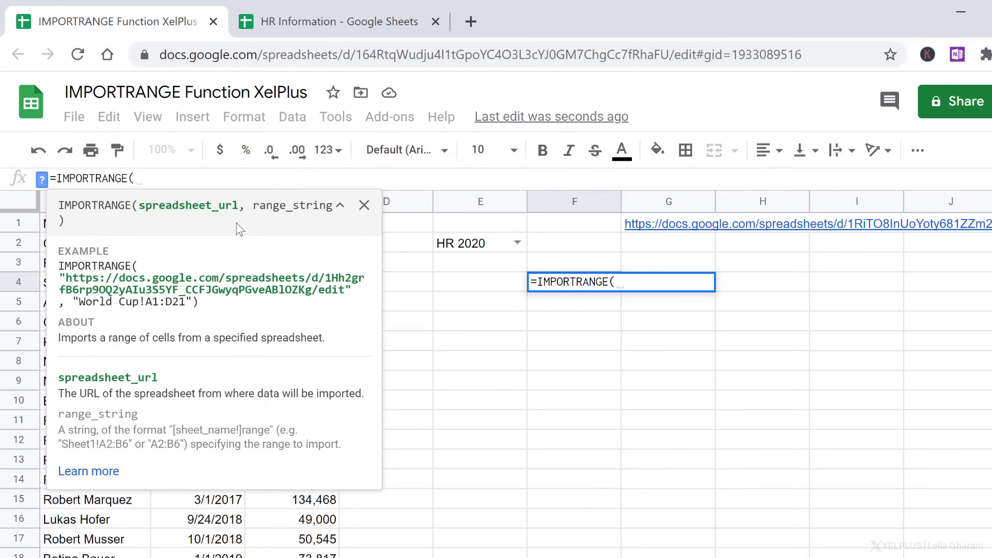
# - Complete it as =IMPORTRANGE(G1,"HR 2010!A1:D50") and select its text after the equals sign
pyautogui.click(639, 224)
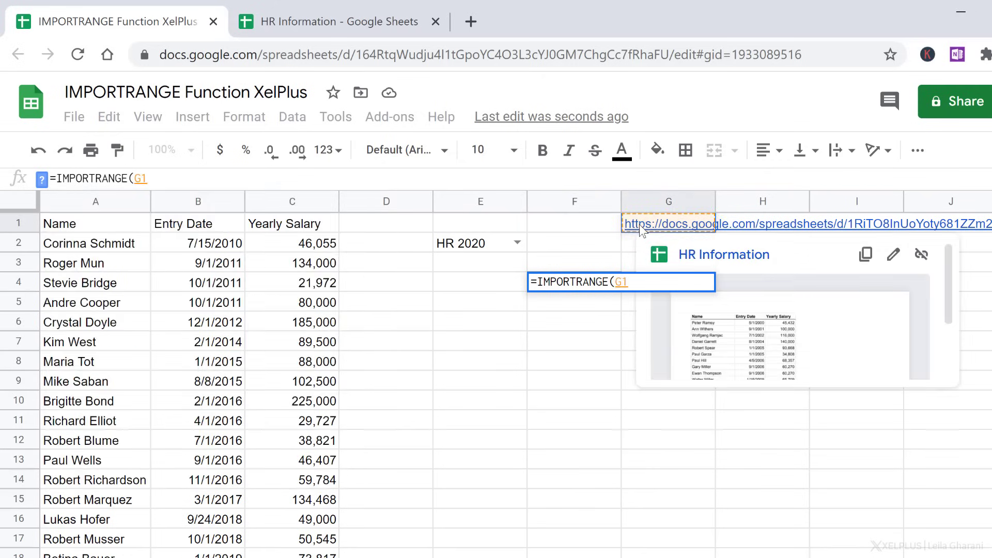
pyautogui.write(',')
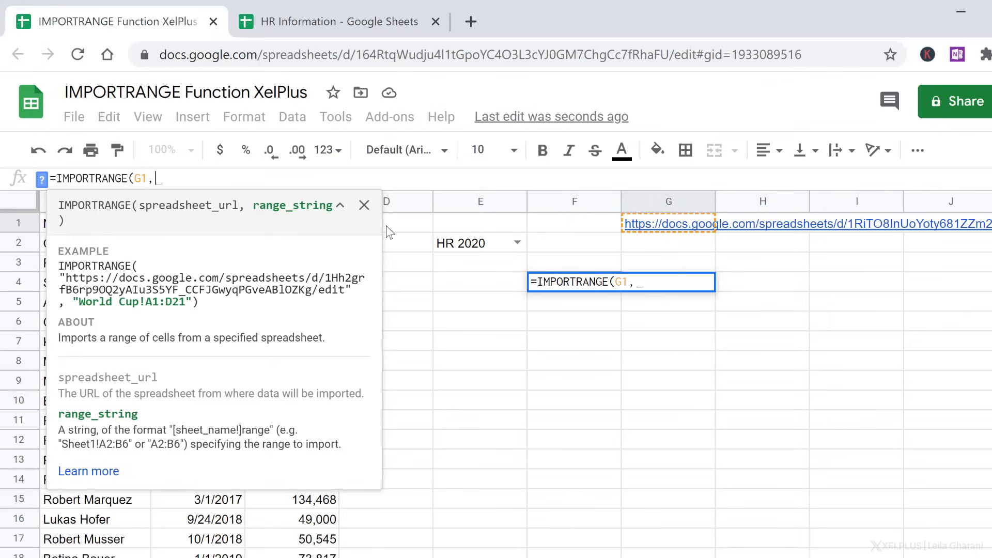
pyautogui.write('"HR 201')
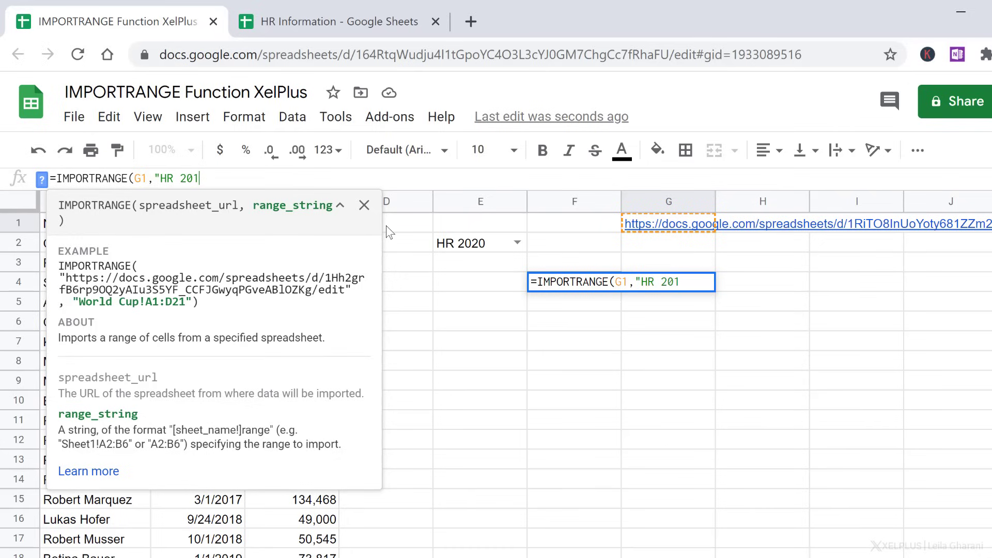
pyautogui.write('0!A1:D50')
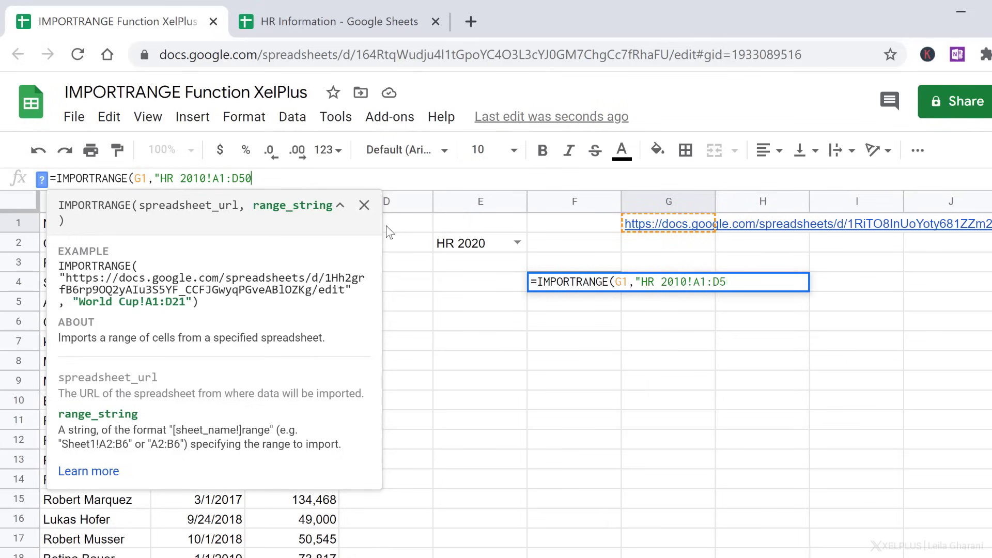
pyautogui.write('")')
pyautogui.press('Return')
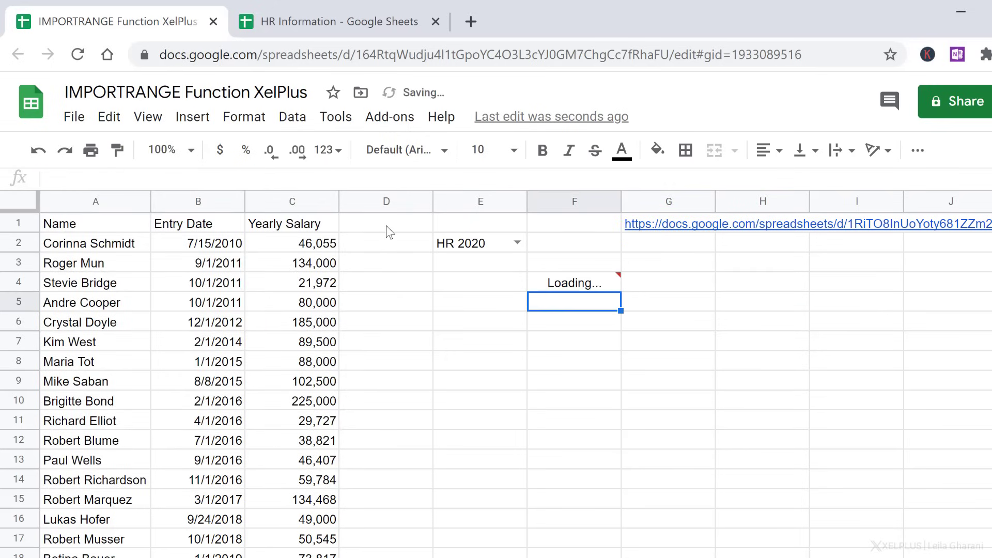
pyautogui.click(589, 282)
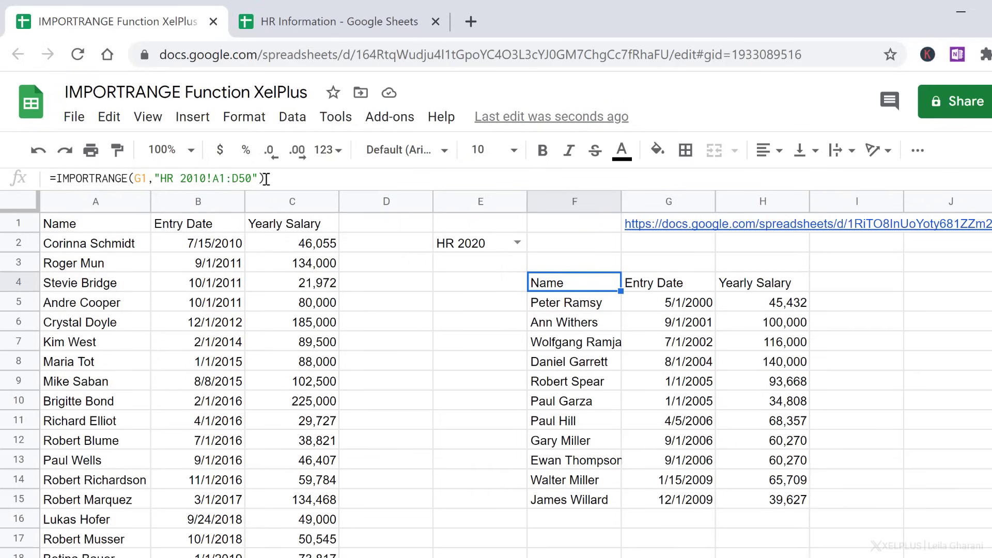
pyautogui.moveTo(265, 178); pyautogui.dragTo(59, 180)
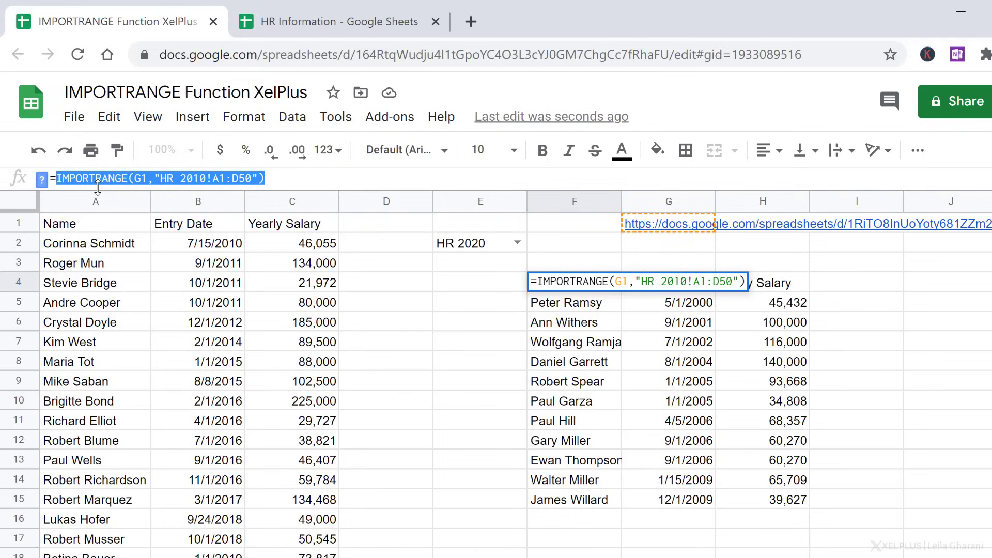
# - Append ';' and a pasted copy of the import, changing its range to "HR 2020!A1:D50"
pyautogui.hotkey('ctrl', 'c')
pyautogui.click(291, 178)
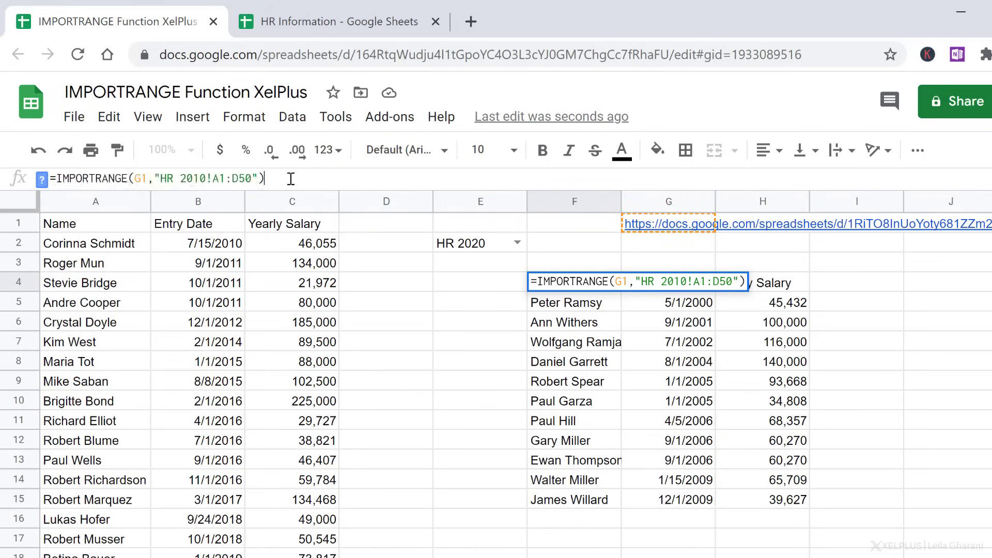
pyautogui.write(';')
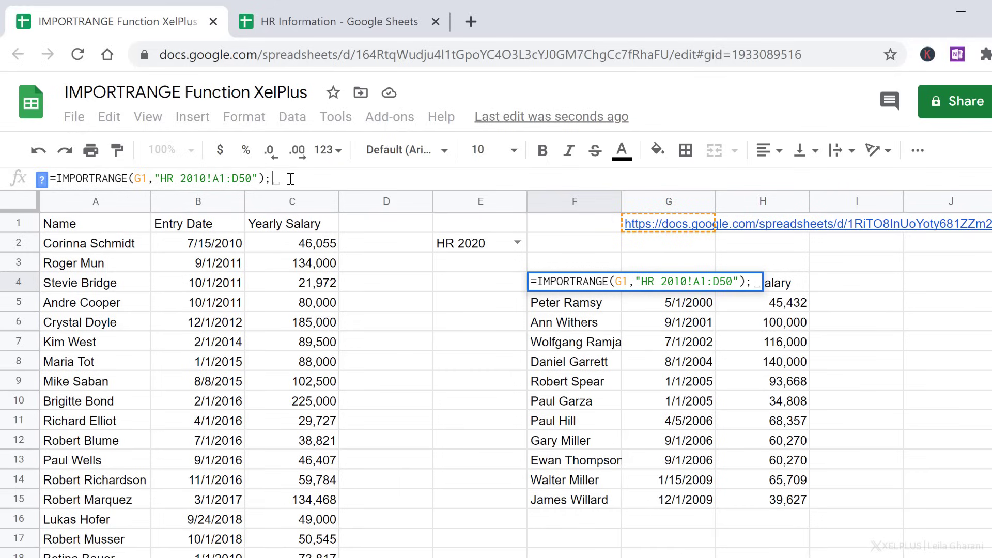
pyautogui.hotkey('ctrl', 'v')
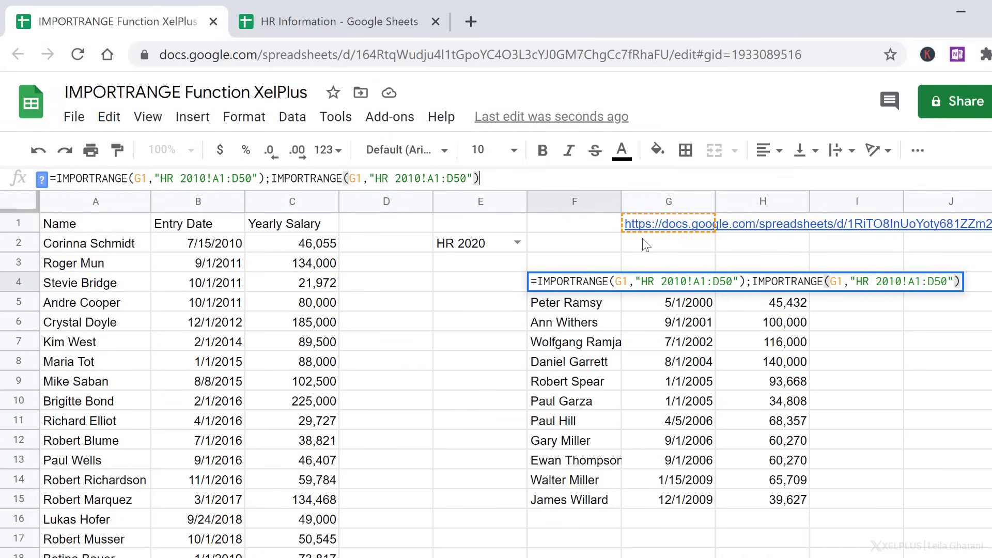
pyautogui.click(413, 178)
pyautogui.press('BackSpace')
pyautogui.write('2')
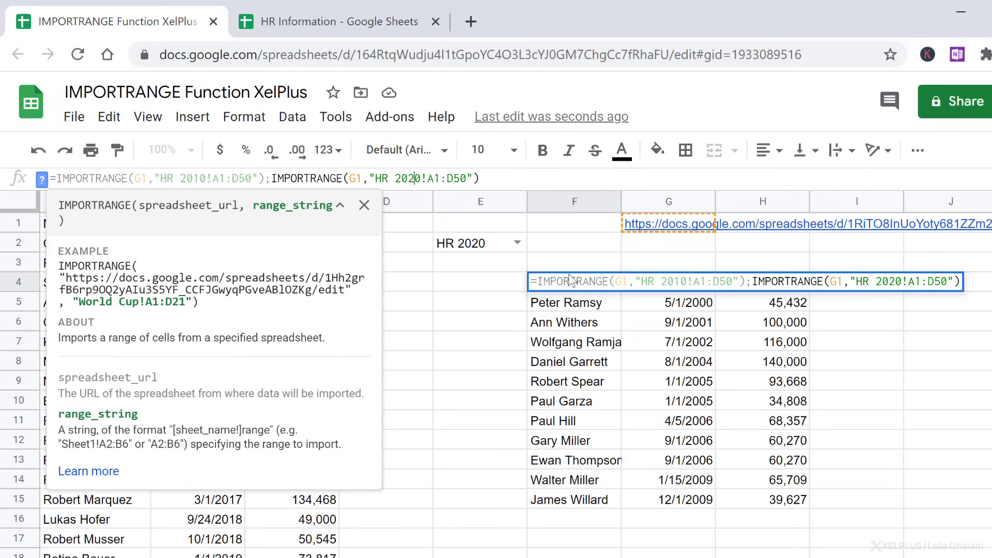
pyautogui.click(508, 183)
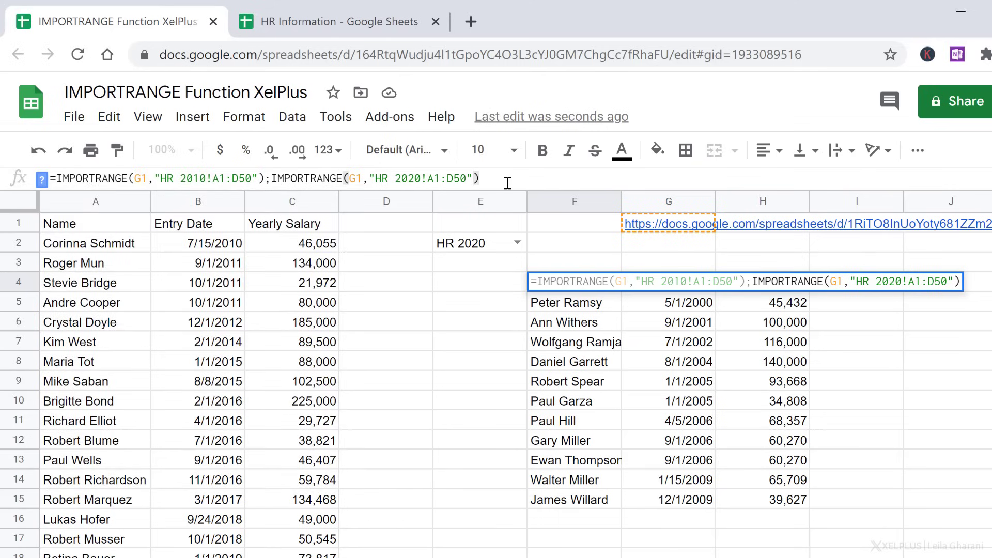
pyautogui.press('Return')
pyautogui.press('Up')
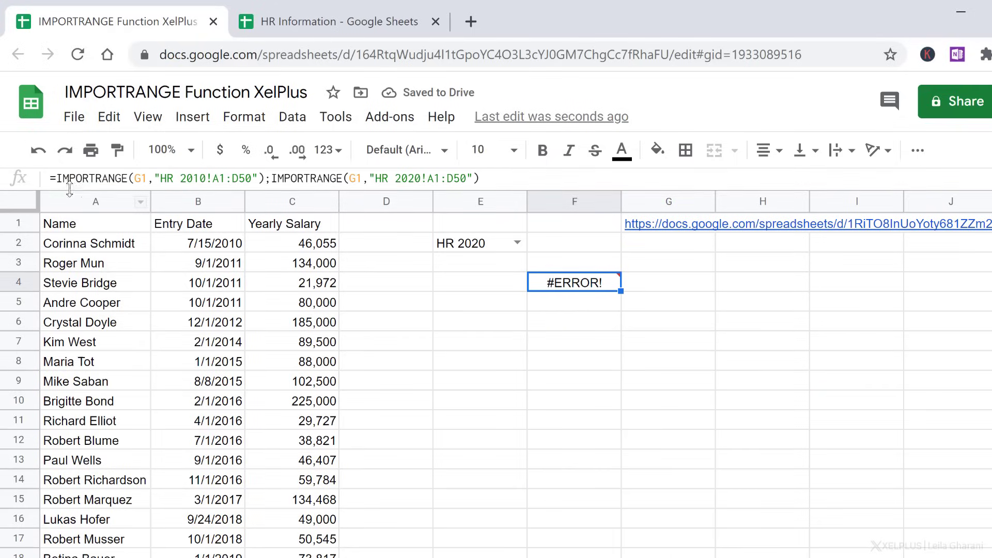
# - Wrap both IMPORTRANGE calls in F4 inside curly braces { } and enter it
pyautogui.click(56, 178)
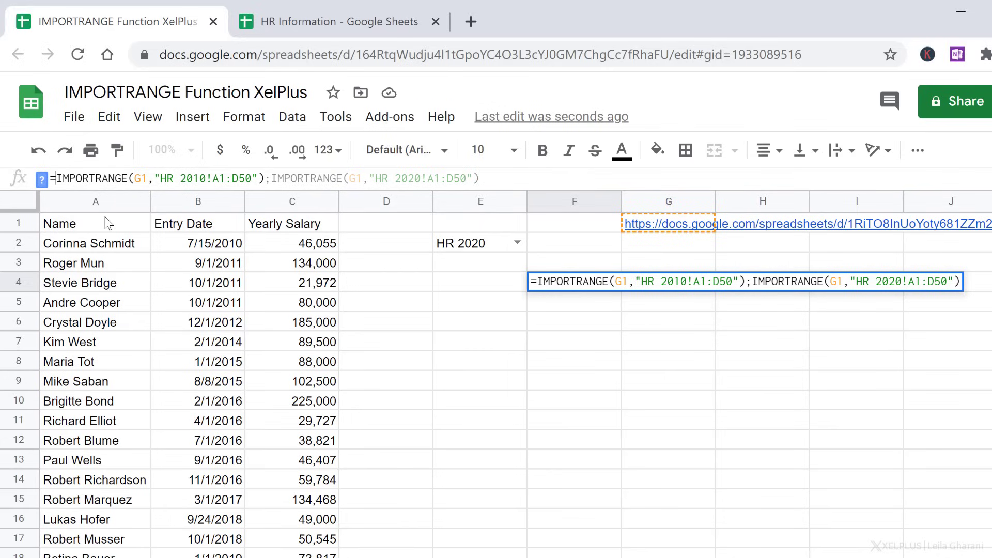
pyautogui.write('{')
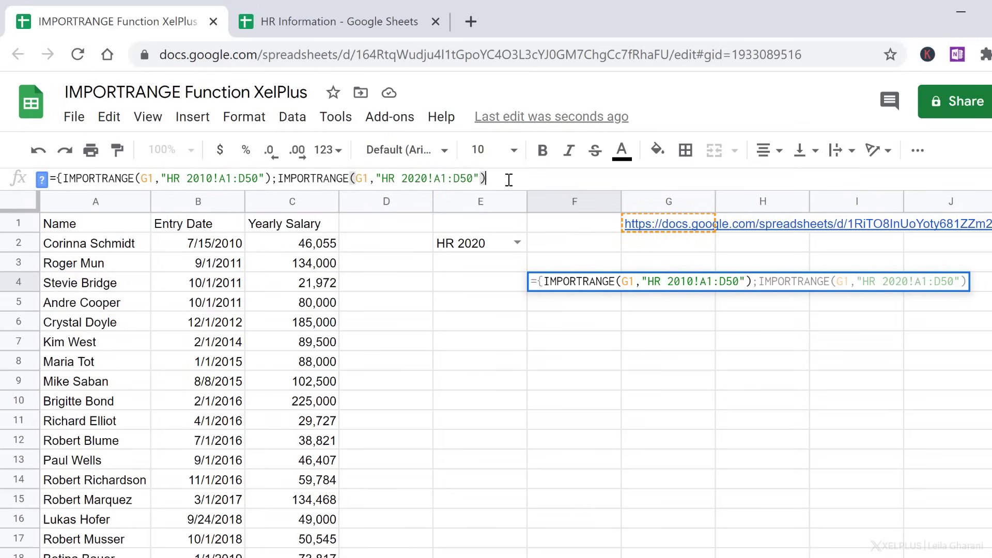
pyautogui.write('}')
pyautogui.press('Return')
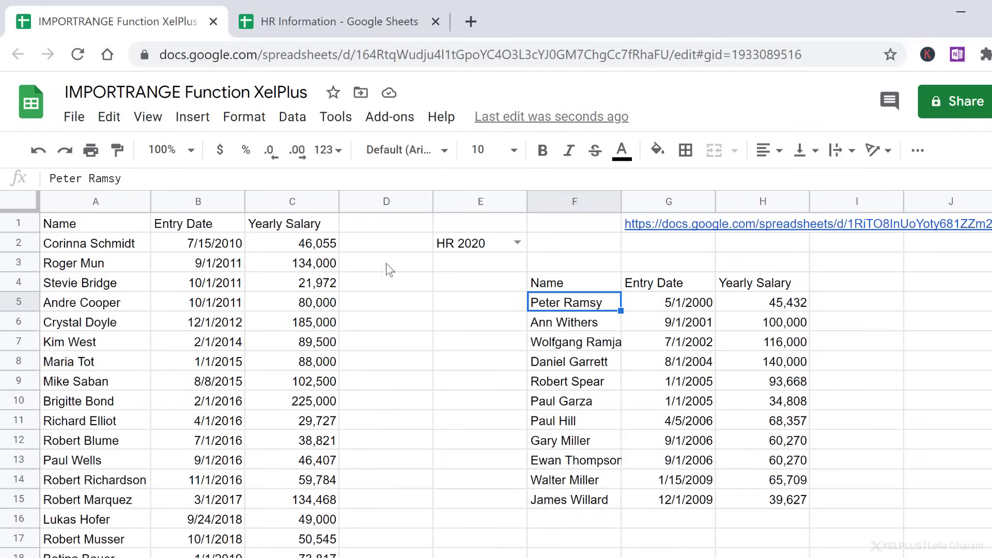
pyautogui.press('Up')
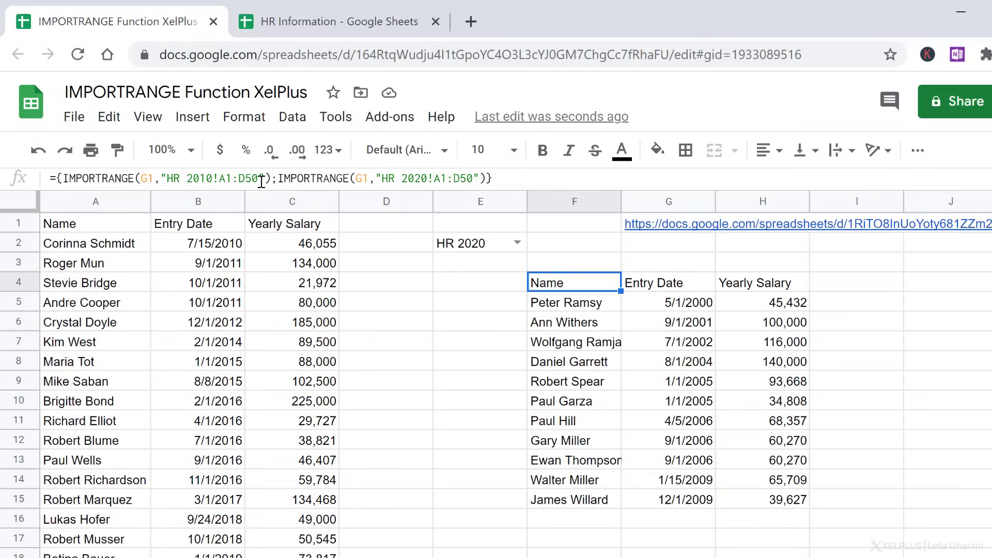
pyautogui.scroll(-10, 659, 420)
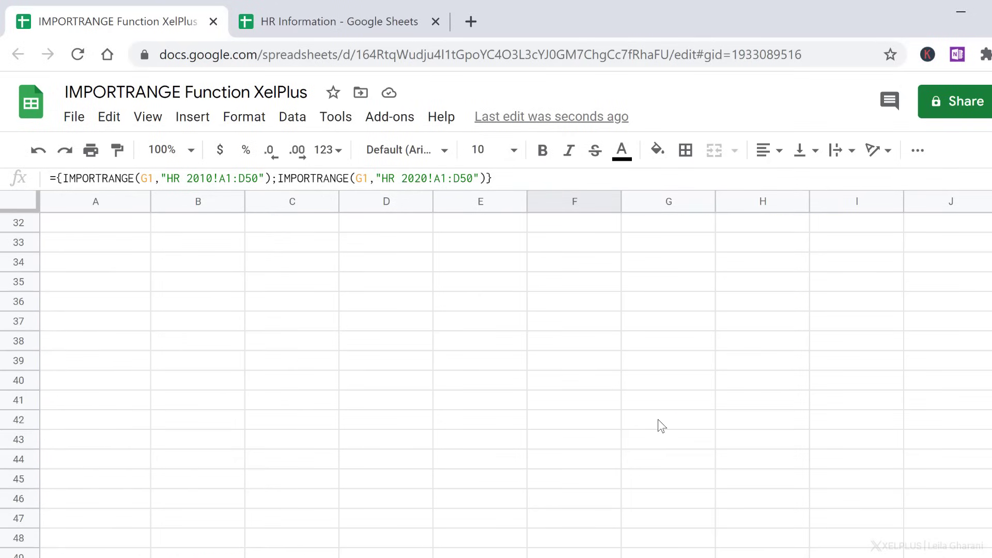
pyautogui.scroll(-4, 659, 419)
pyautogui.scroll(-8, 572, 441)
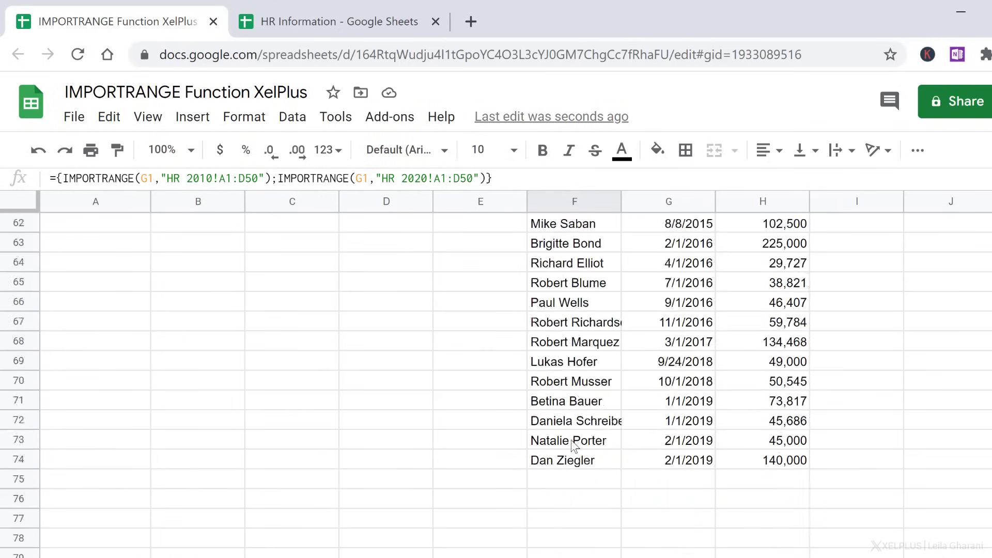
pyautogui.scroll(8, 571, 439)
pyautogui.scroll(12, 573, 445)
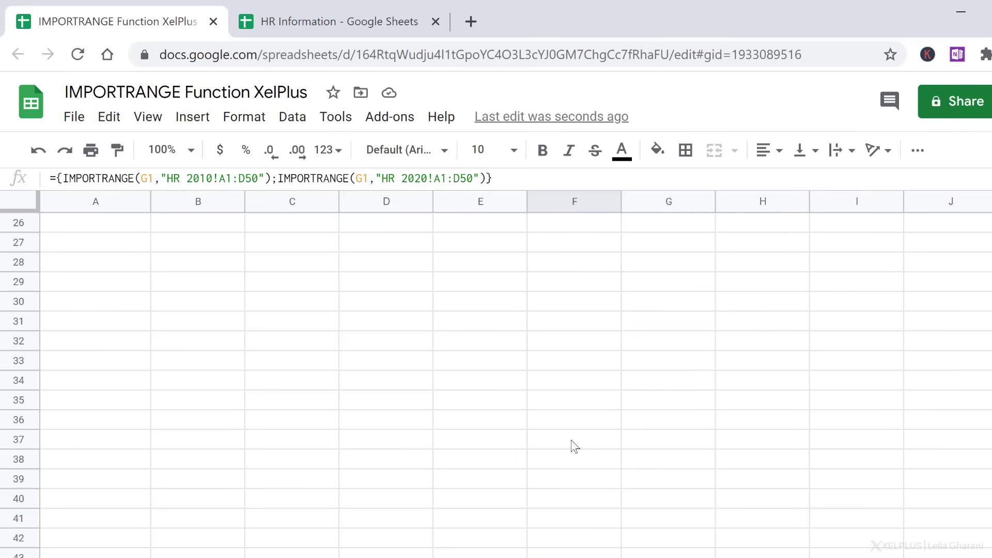
pyautogui.click(569, 377)
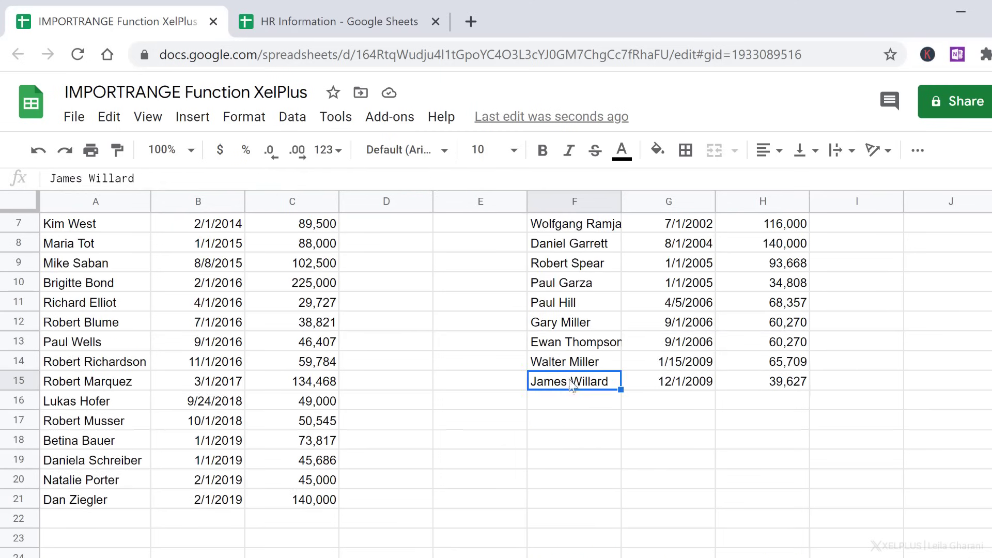
pyautogui.scroll(2, 570, 385)
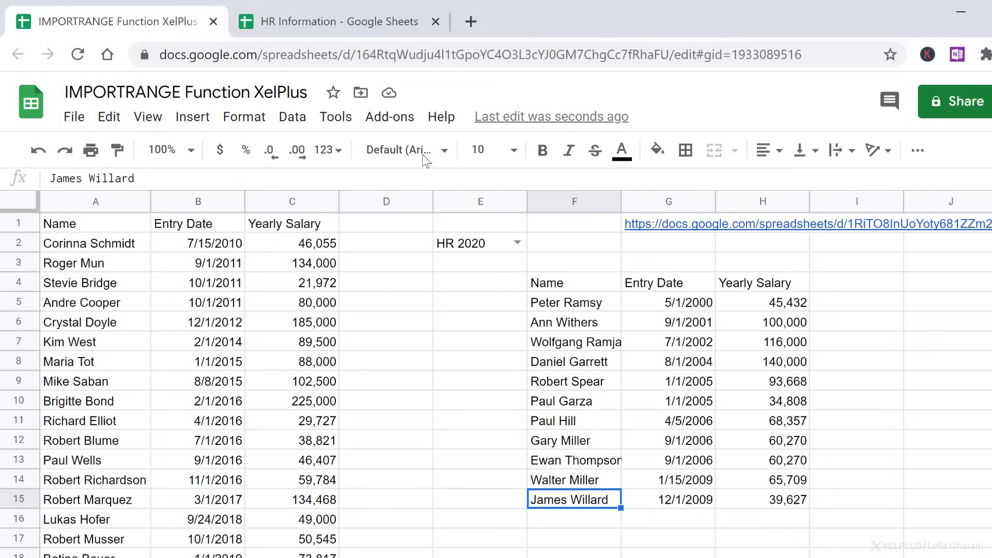
pyautogui.click(379, 22)
pyautogui.click(73, 385)
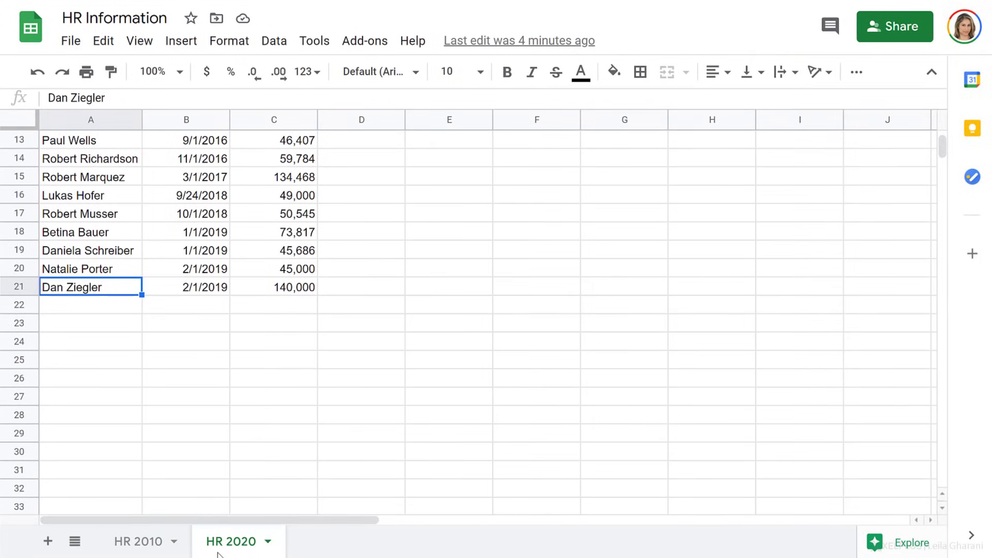
pyautogui.click(149, 541)
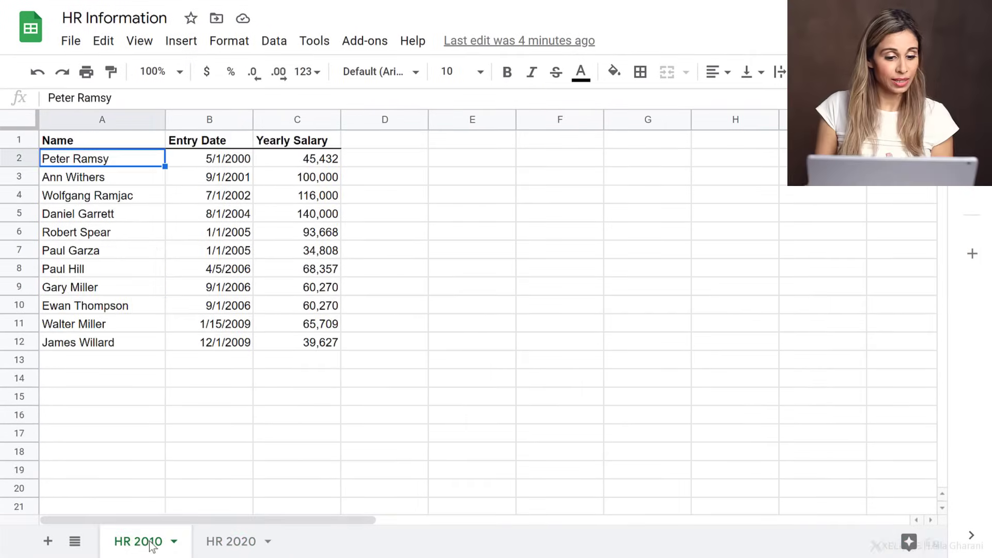
pyautogui.click(67, 342)
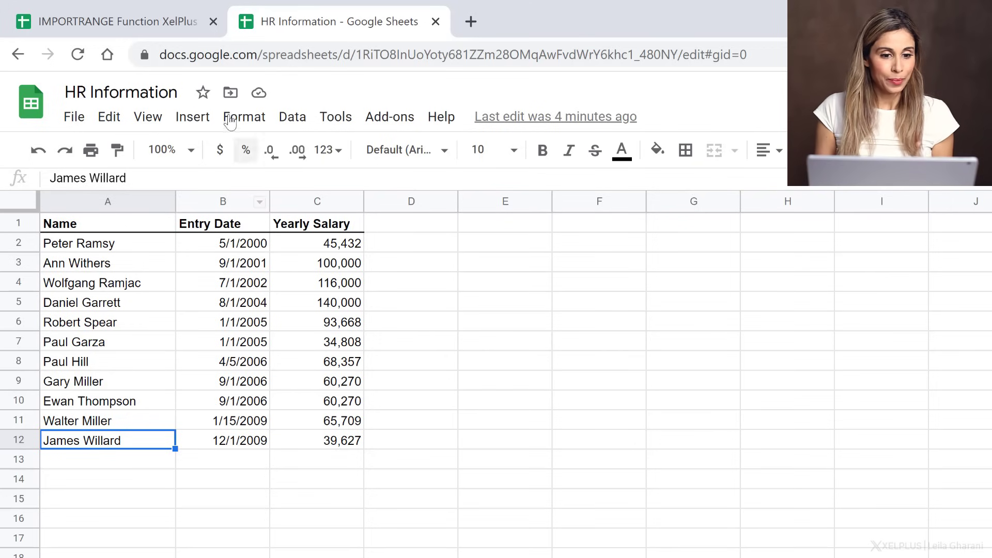
pyautogui.click(134, 23)
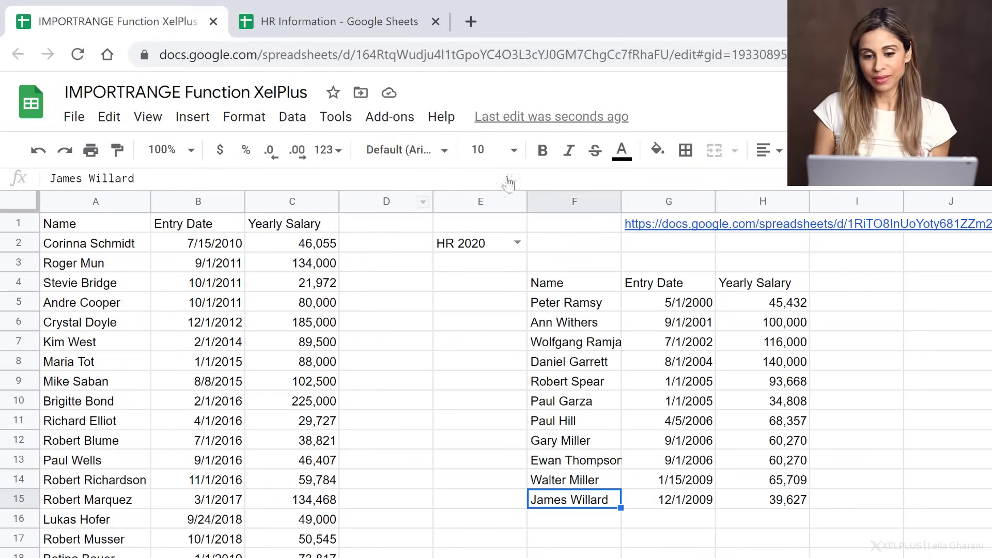
# - Insert 'Query(' right after the equals sign, before the braced IMPORTRANGE pair in F4
pyautogui.click(564, 284)
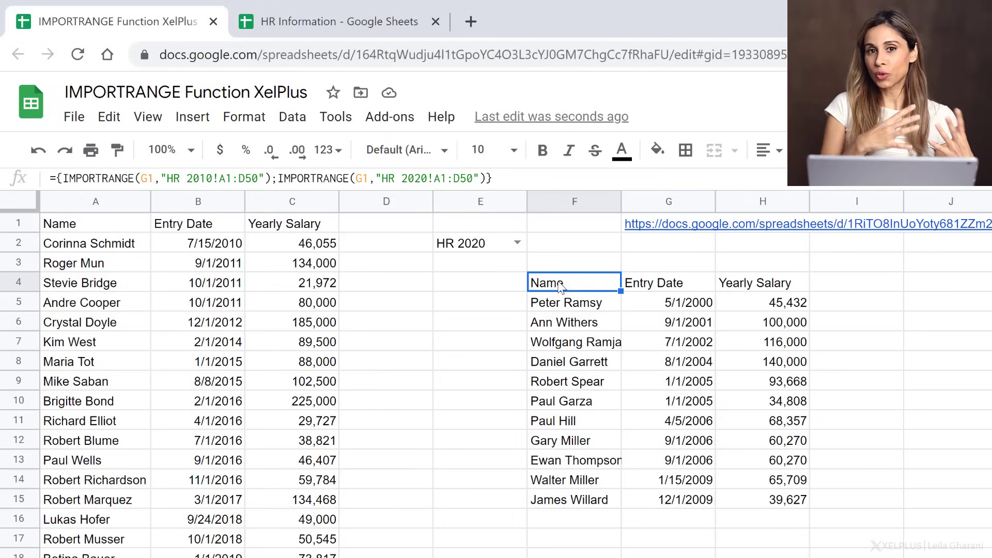
pyautogui.click(60, 179)
pyautogui.write('Query(')
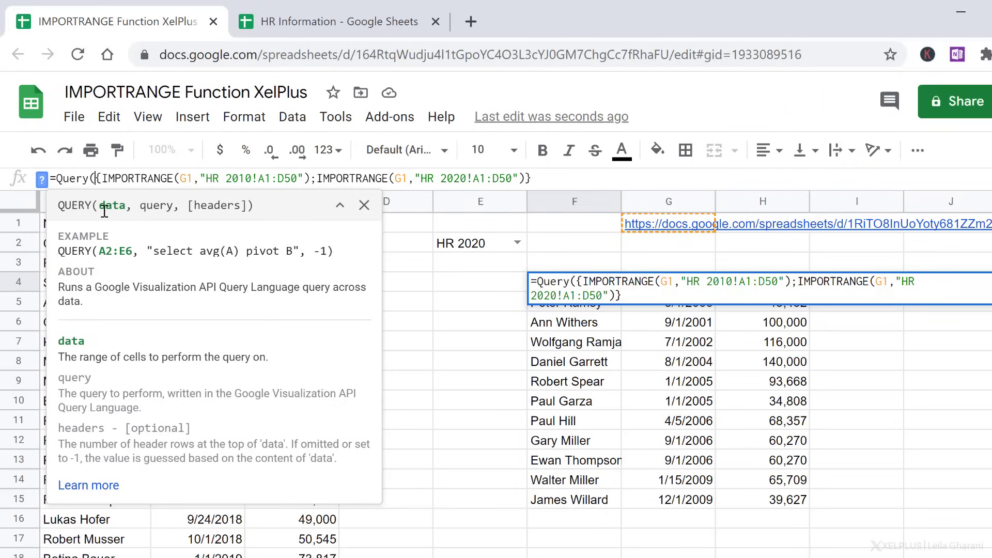
# - Add the query string ,"select * where Col1 is not null" at the formula's end
pyautogui.click(551, 180)
pyautogui.write(',"')
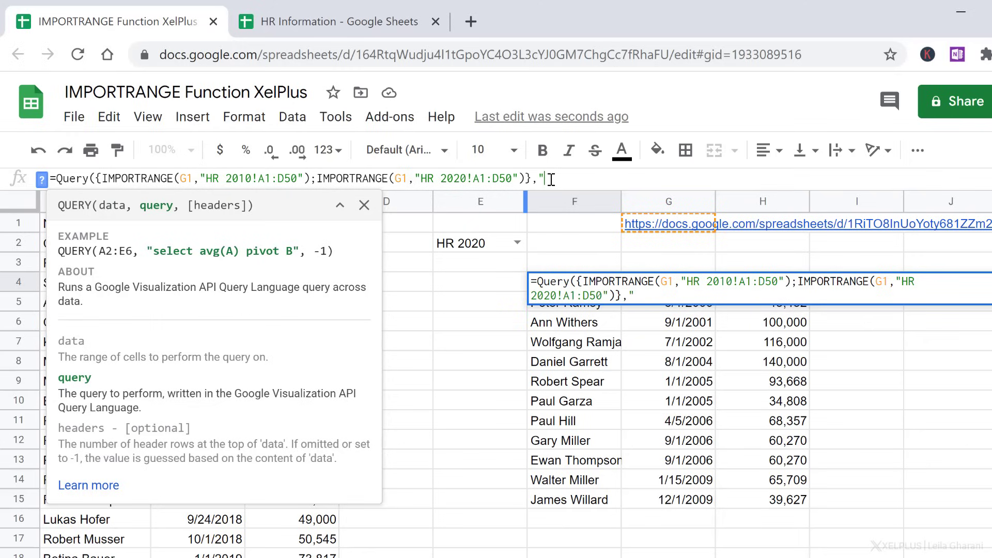
pyautogui.write('select *')
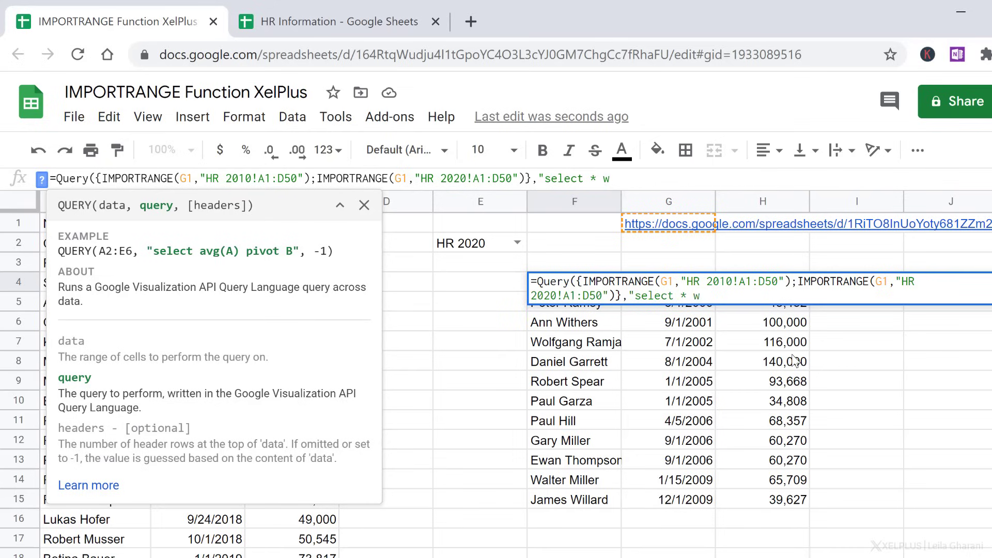
pyautogui.write(' where')
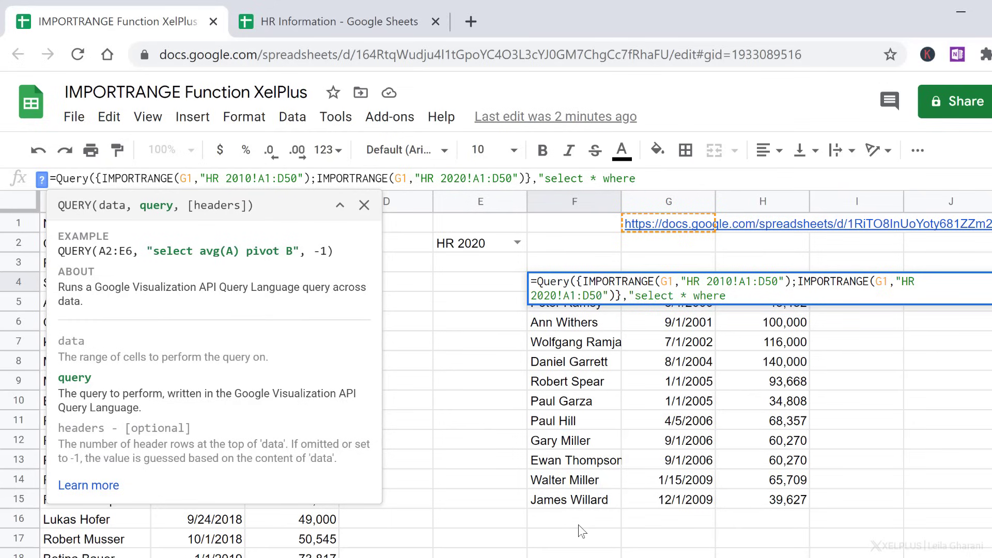
pyautogui.write('Col1')
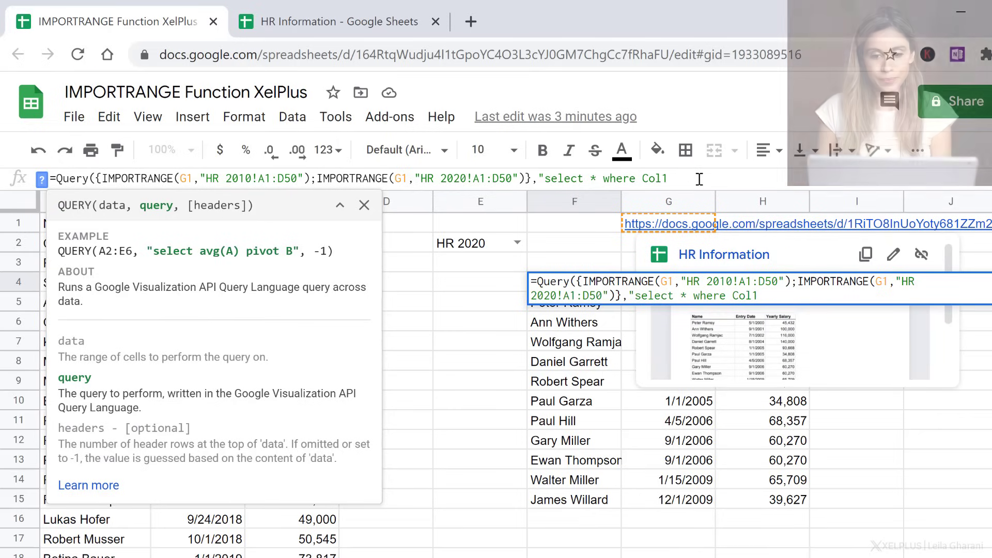
pyautogui.write('i')
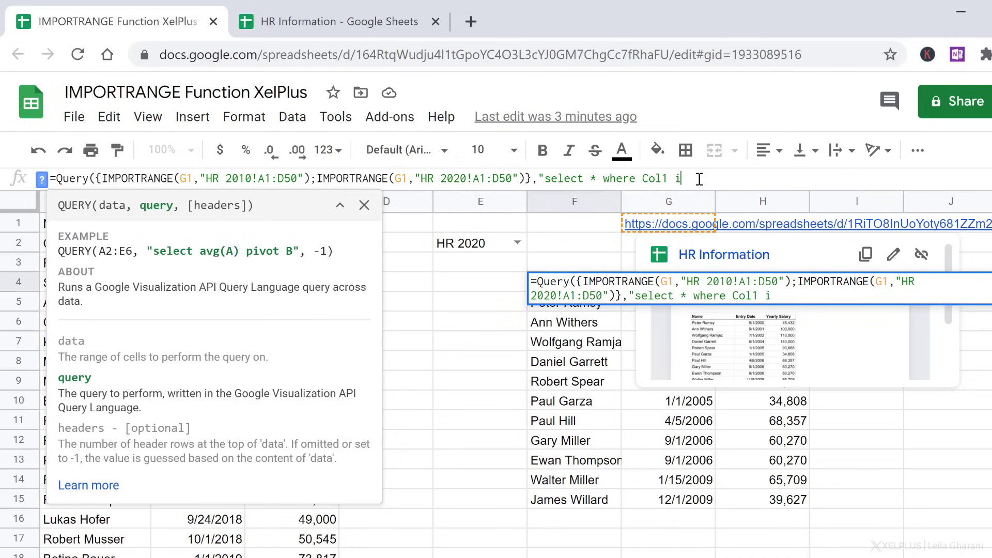
pyautogui.write('s not null')
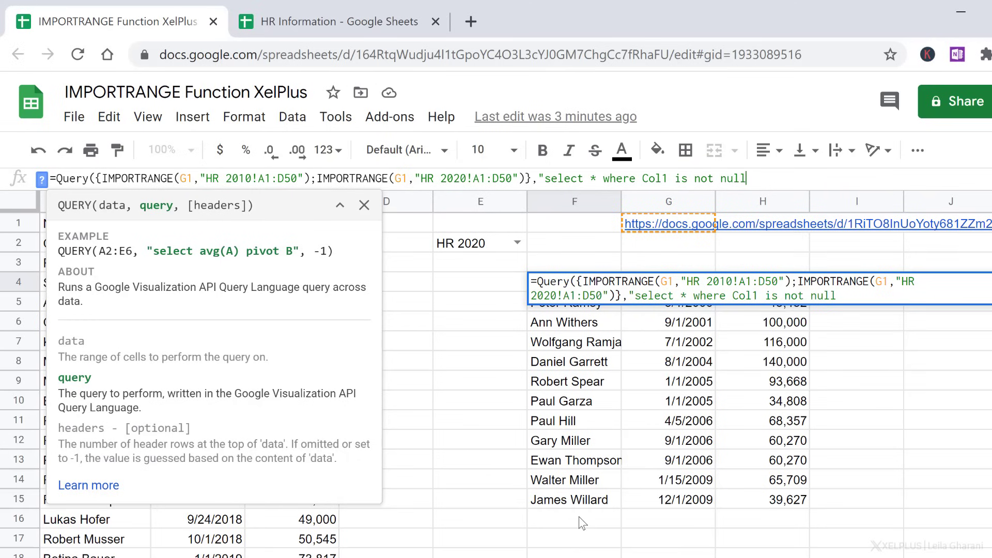
# - Close and enter the QUERY formula, then inspect the repeated Name header at F16
pyautogui.write(')')
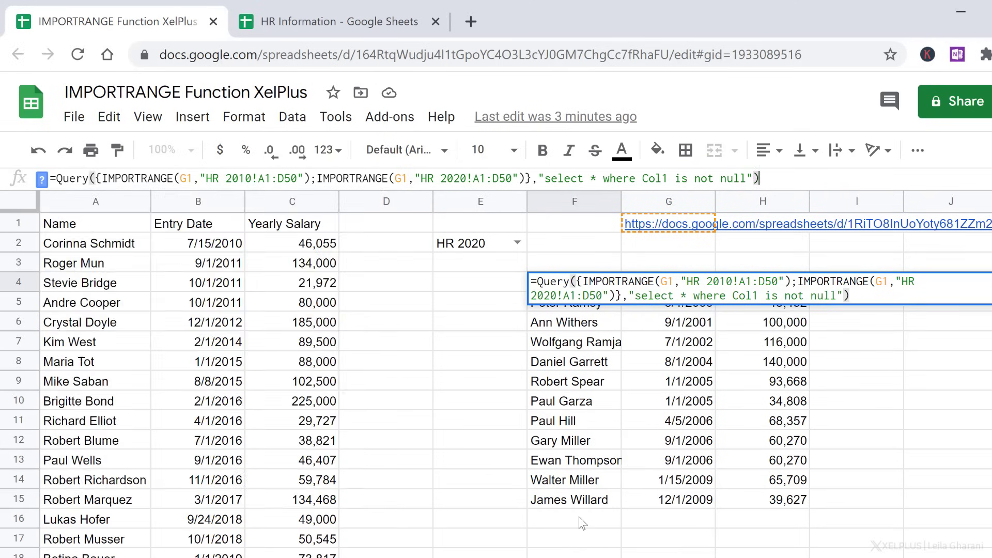
pyautogui.press('Return')
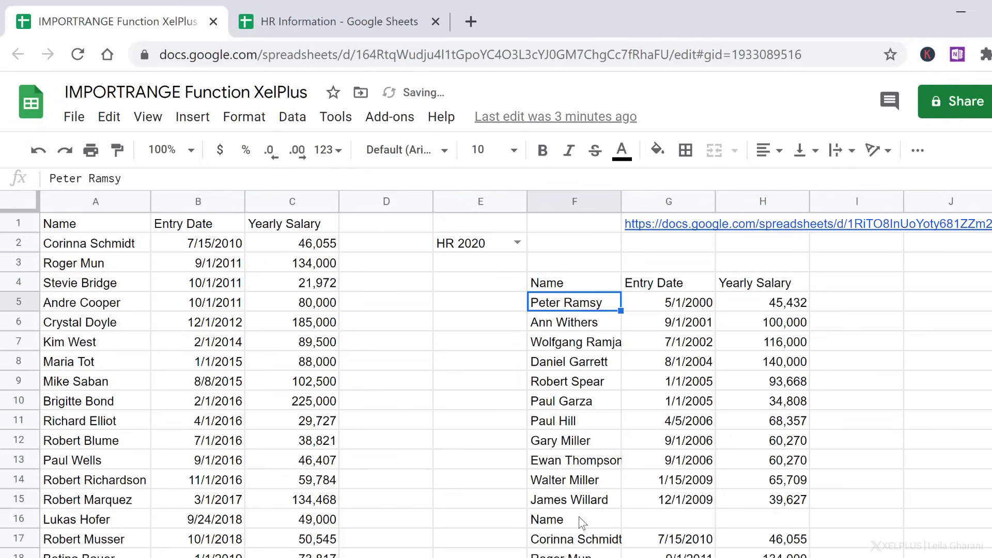
pyautogui.click(600, 287)
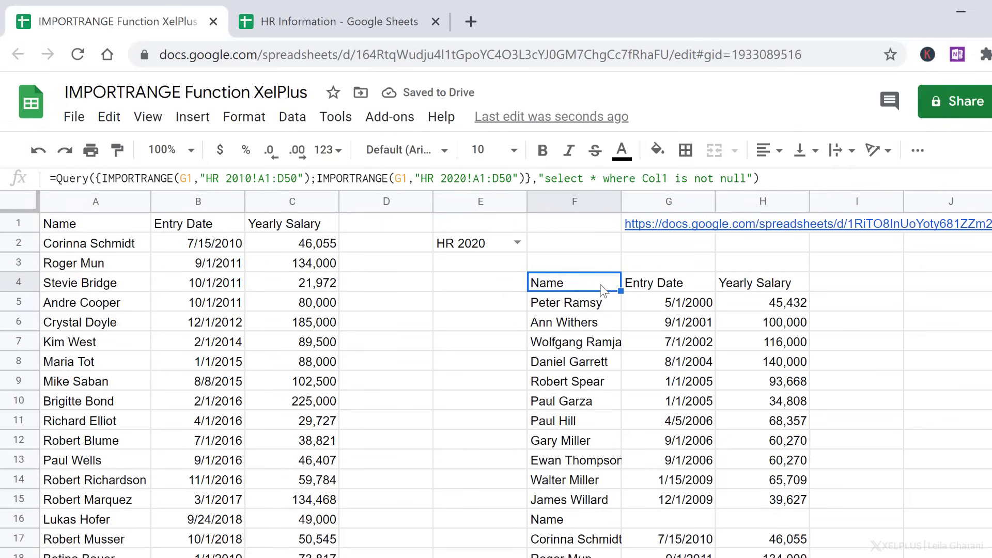
pyautogui.click(574, 513)
pyautogui.scroll(-8, 571, 517)
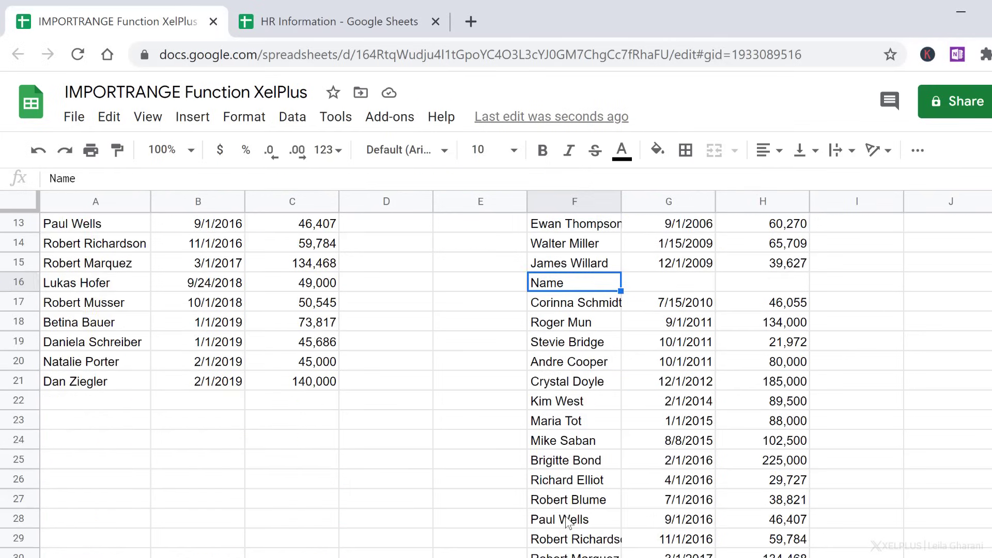
pyautogui.scroll(8, 566, 517)
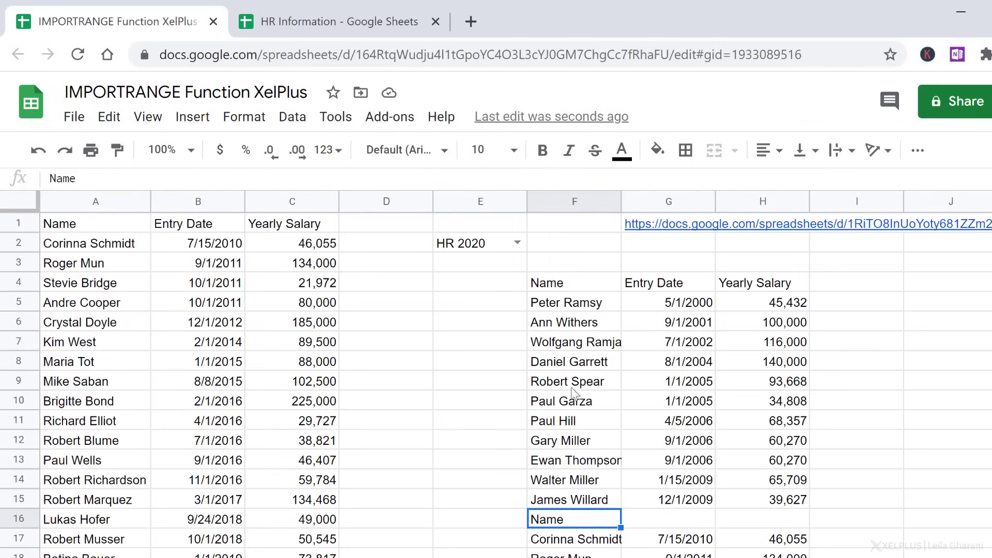
# - Change both import ranges in F4 from A1:D50 to A2:D50 and commit
pyautogui.click(563, 284)
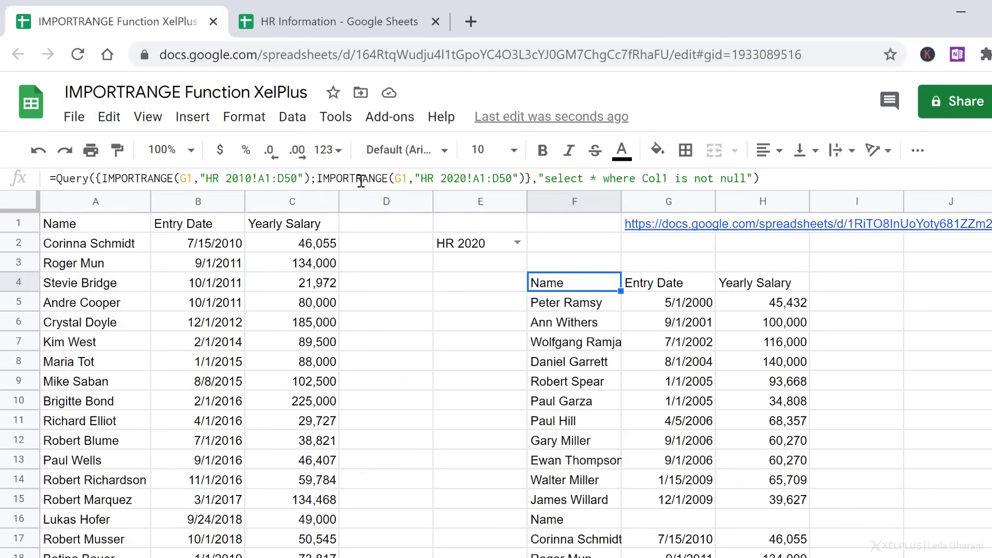
pyautogui.click(261, 178)
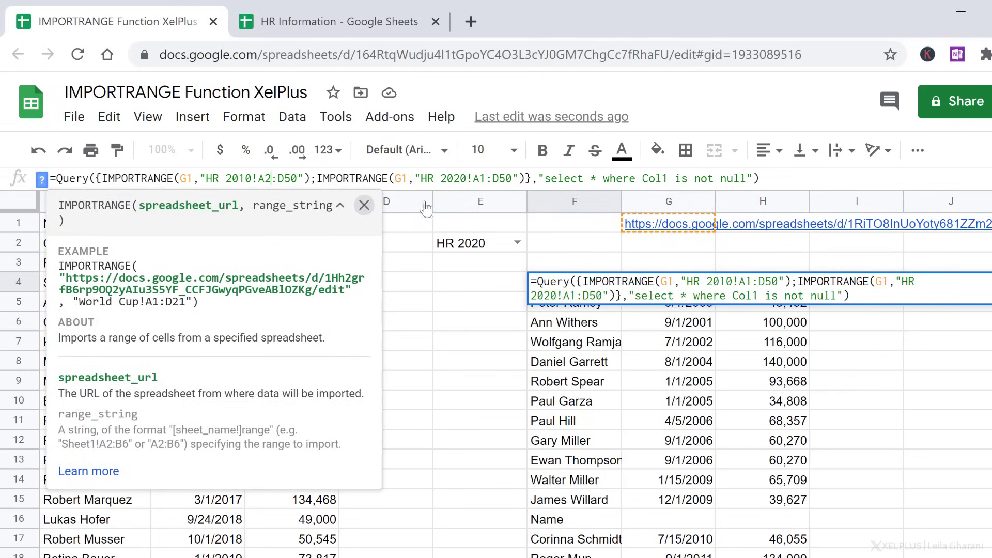
pyautogui.press('BackSpace')
pyautogui.write('2')
pyautogui.click(487, 178)
pyautogui.press('BackSpace')
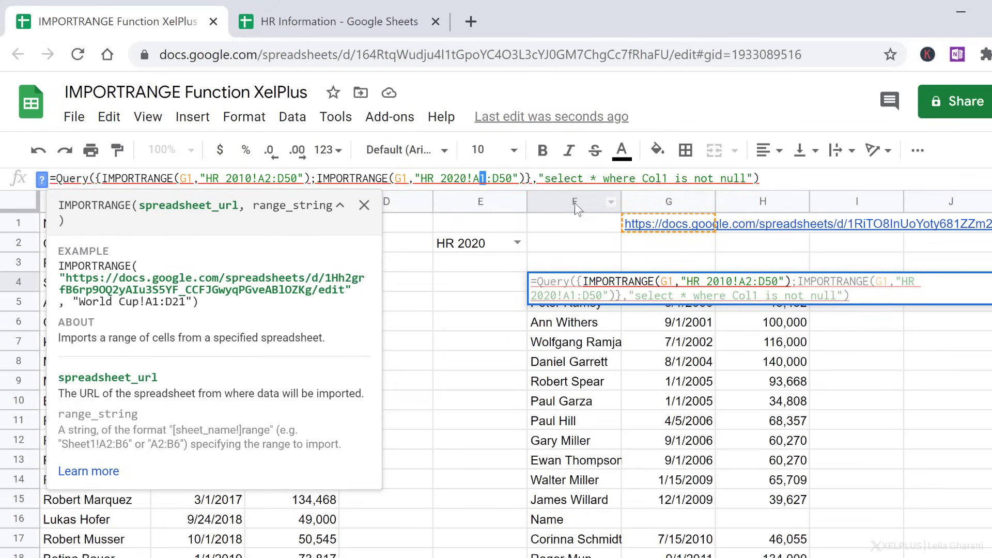
pyautogui.write('2')
pyautogui.click(782, 179)
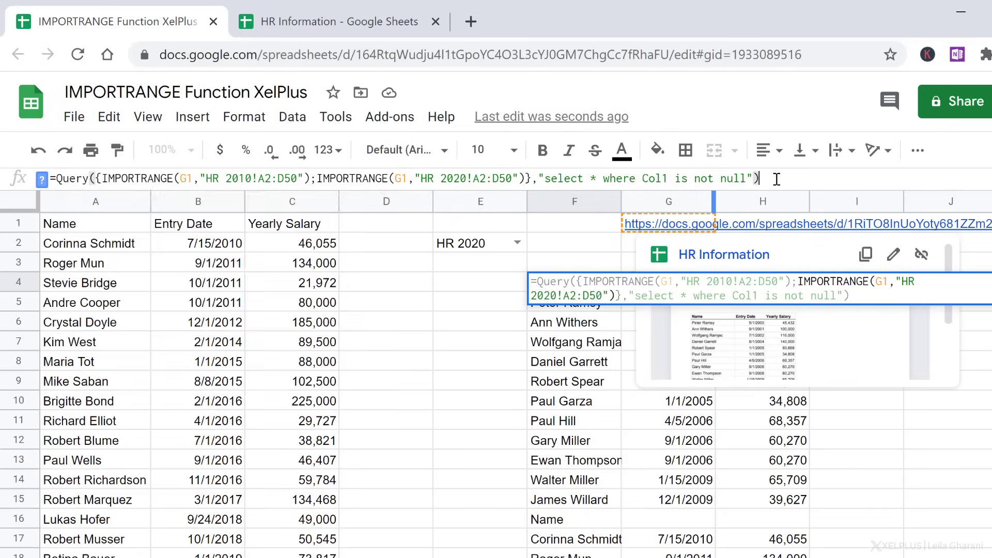
pyautogui.press('Return')
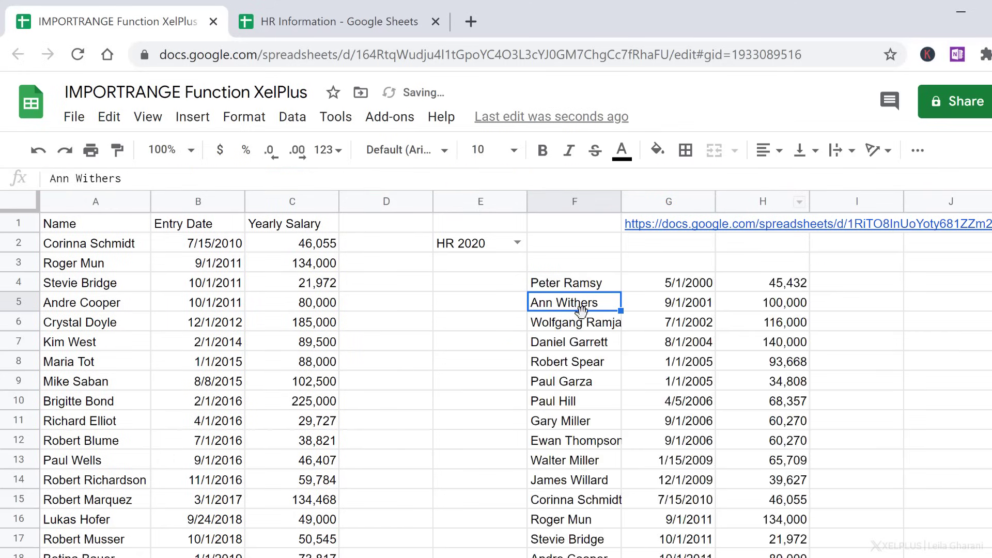
pyautogui.press('Up')
# - Copy headers A1:C1 and paste them as values only into F3:H3
pyautogui.scroll(-6, 581, 336)
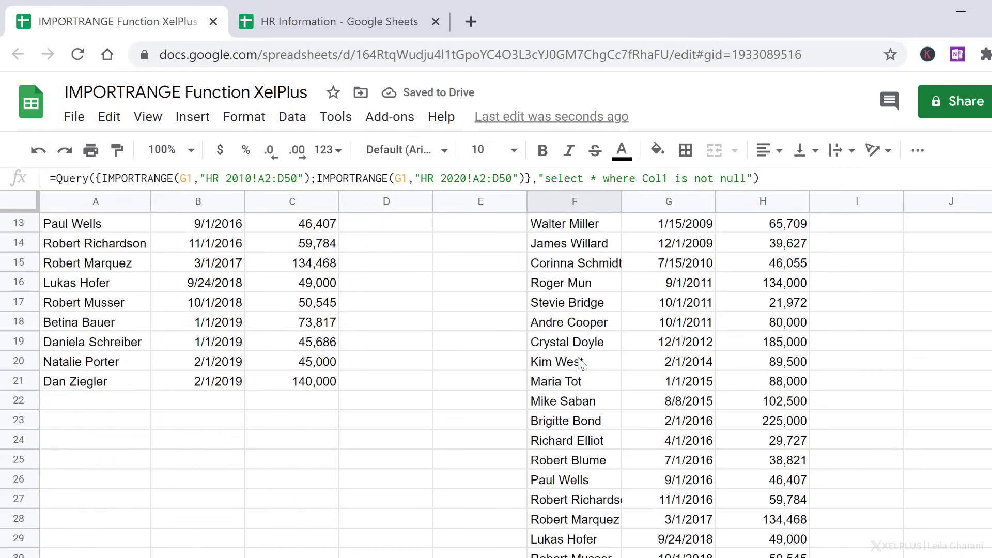
pyautogui.scroll(2, 581, 364)
pyautogui.scroll(4, 581, 363)
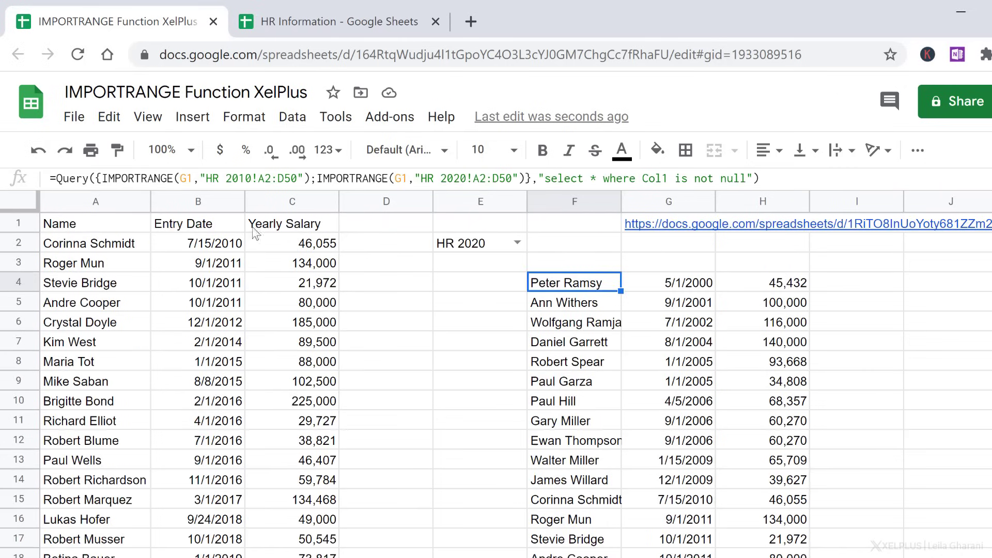
pyautogui.click(85, 222)
pyautogui.keyDown('shift'); pyautogui.click(304, 234); pyautogui.keyUp('shift')
pyautogui.hotkey('ctrl', 'c')
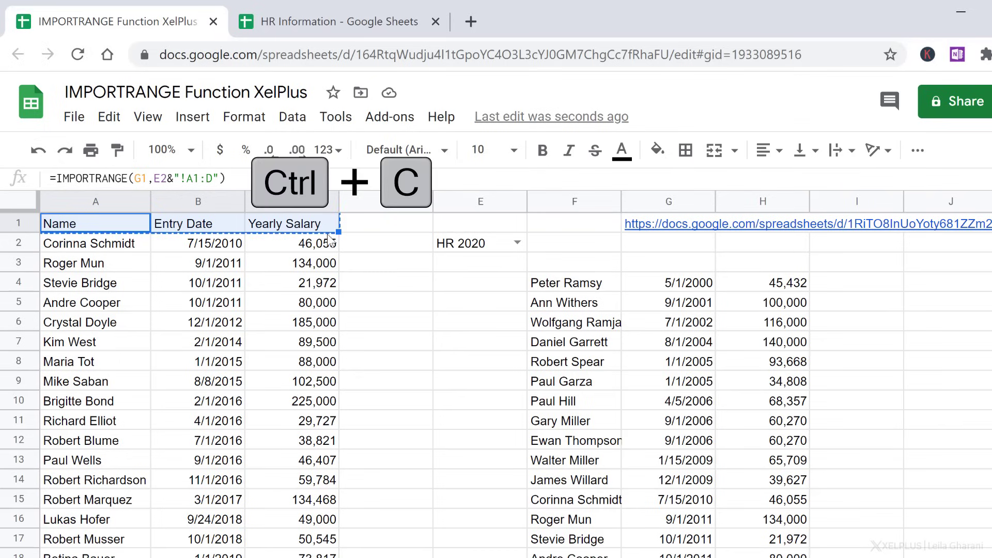
pyautogui.click(559, 264)
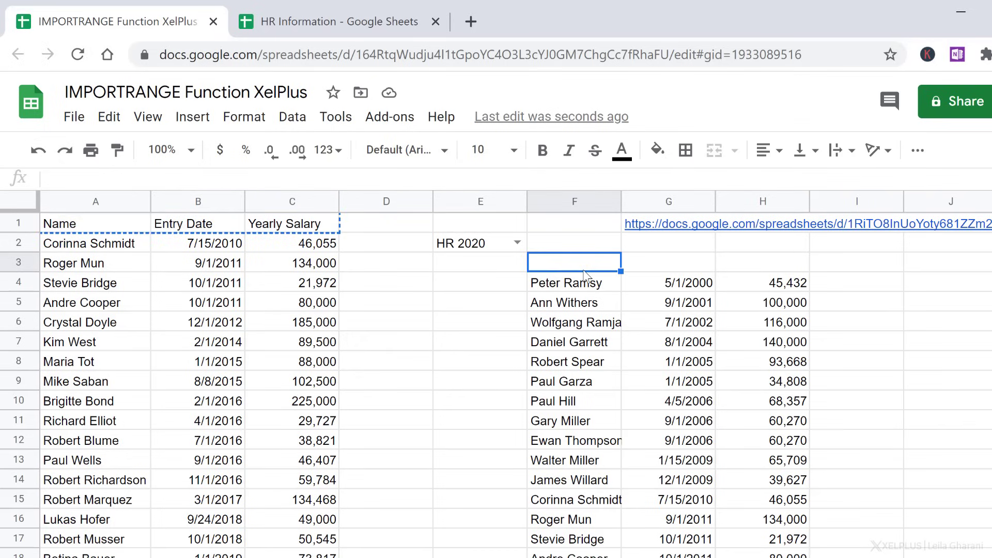
pyautogui.hotkey('ctrl', 'shift', 'v')
pyautogui.click(582, 290)
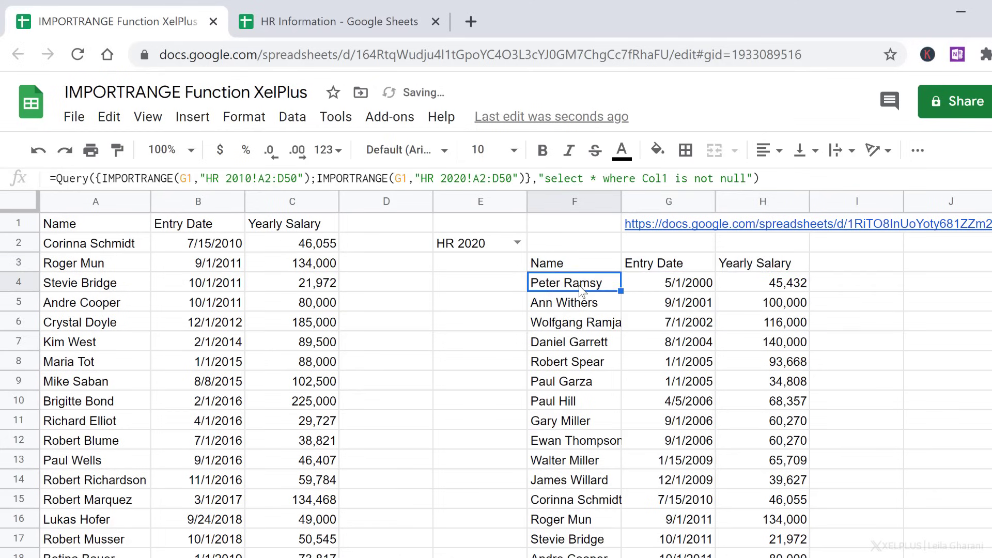
pyautogui.scroll(-12, 582, 290)
pyautogui.scroll(12, 582, 291)
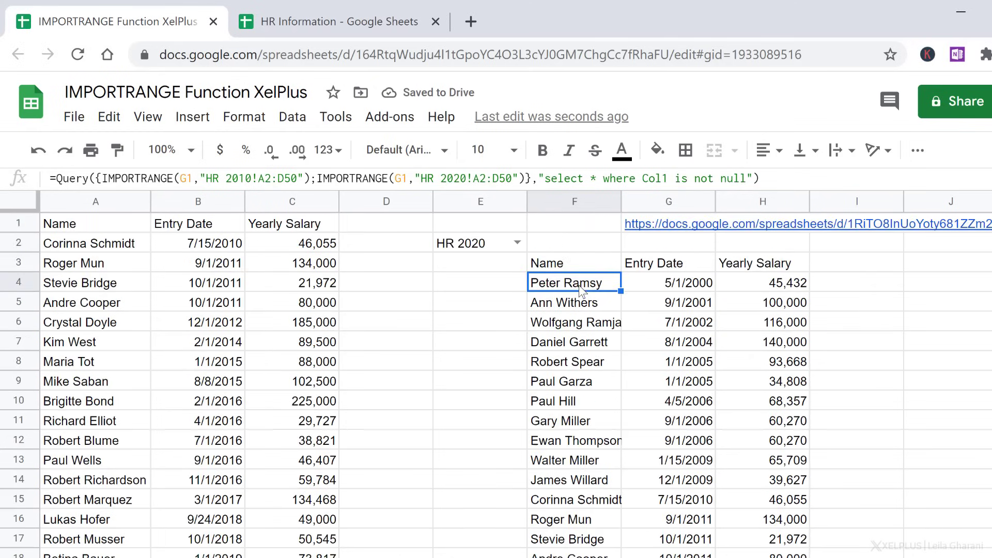